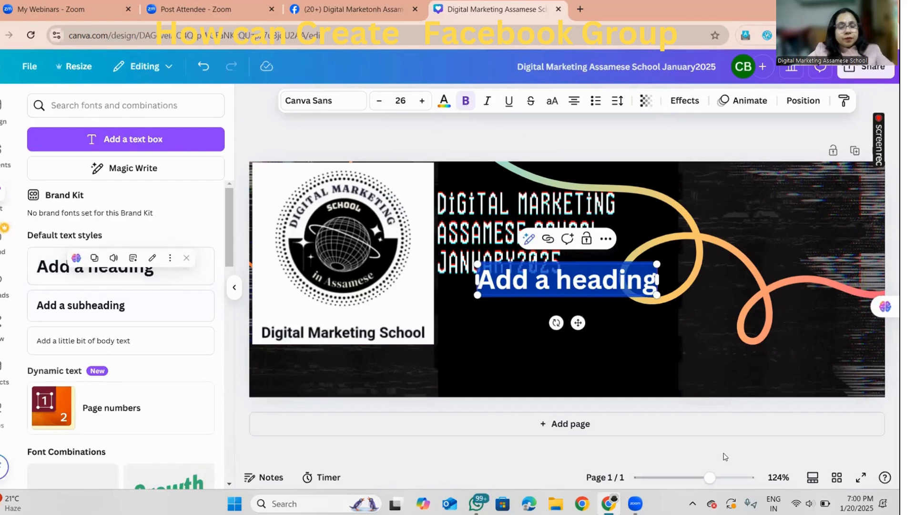
Replace the placeholder text of the new heading with "Facebook Group"
{"action": "type", "text": "F"}
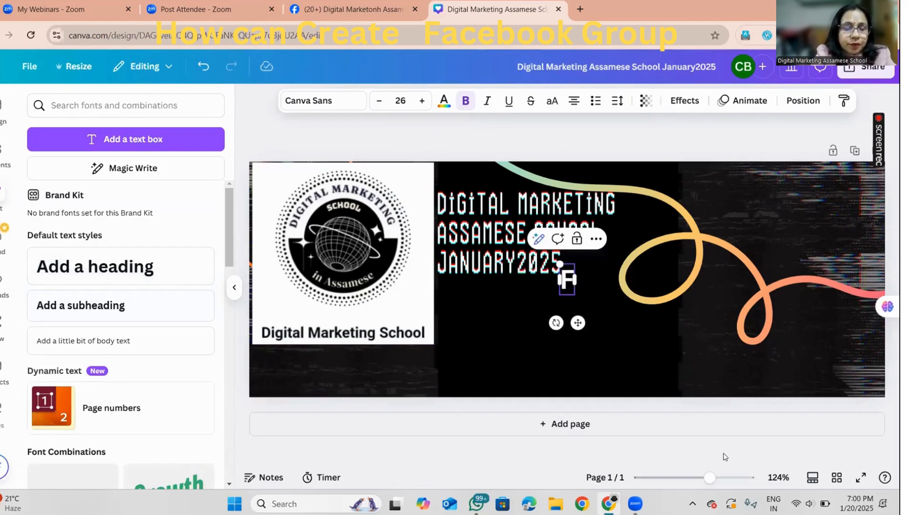
{"action": "type", "text": "acebook B"}
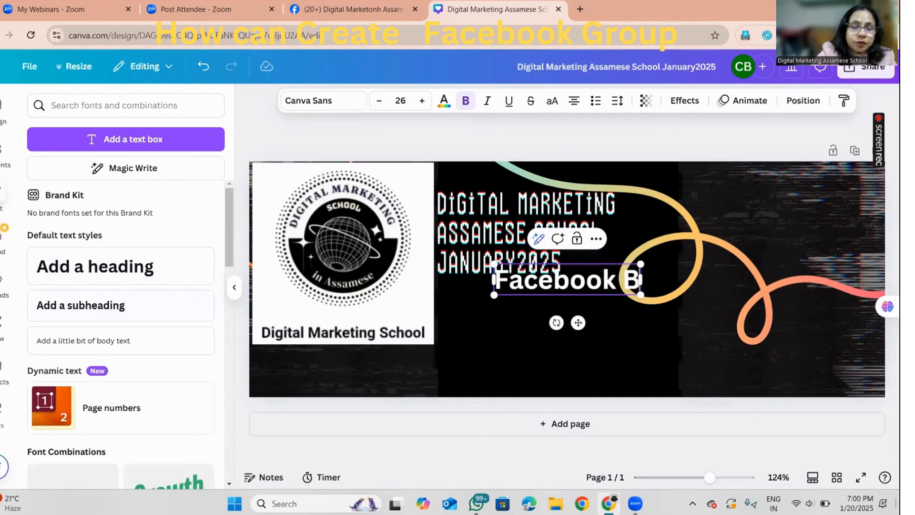
{"action": "key", "text": "BackSpace"}
{"action": "type", "text": "Gro"}
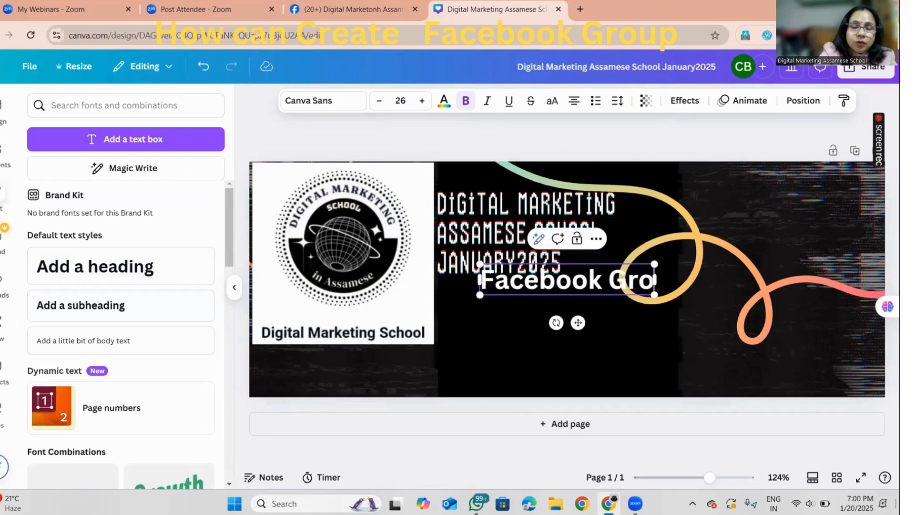
{"action": "type", "text": "up"}
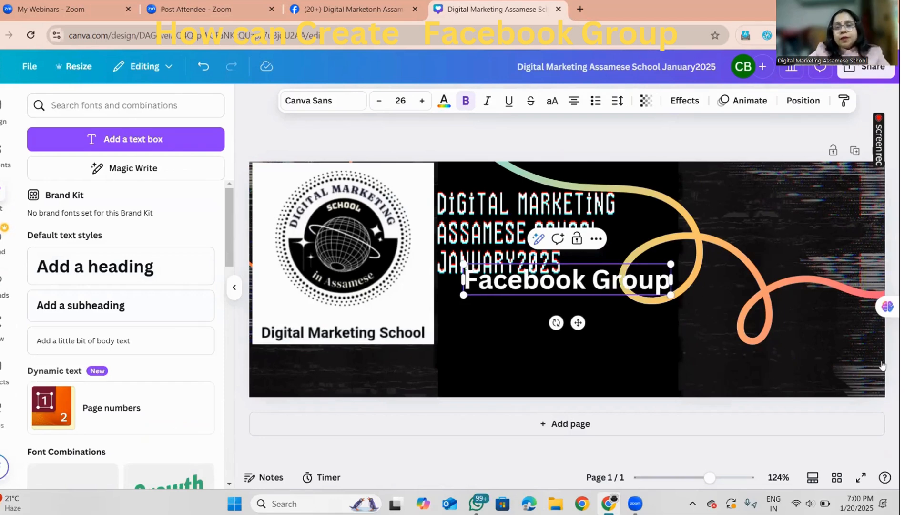
Move the multicoloured curved line toward the banner's right side, clear of most of the title text
{"action": "left_click", "coordinate": [752, 255]}
{"action": "left_click_drag", "start_coordinate": [577, 282], "coordinate": [712, 298]}
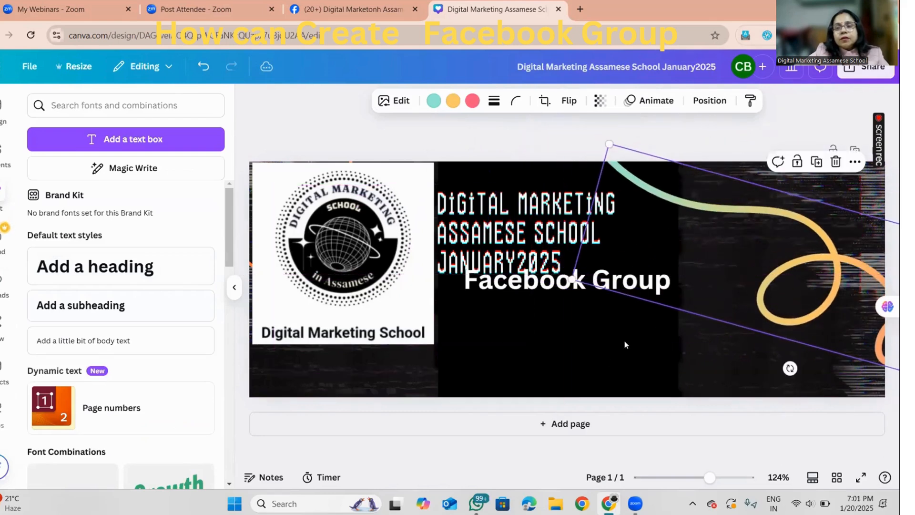
{"action": "left_click", "coordinate": [562, 351]}
Place the "Facebook Group" heading beneath the banner title, beside the logo, and enlarge it to font size 46.4
{"action": "left_click", "coordinate": [527, 285]}
{"action": "left_click_drag", "start_coordinate": [526, 285], "coordinate": [518, 315]}
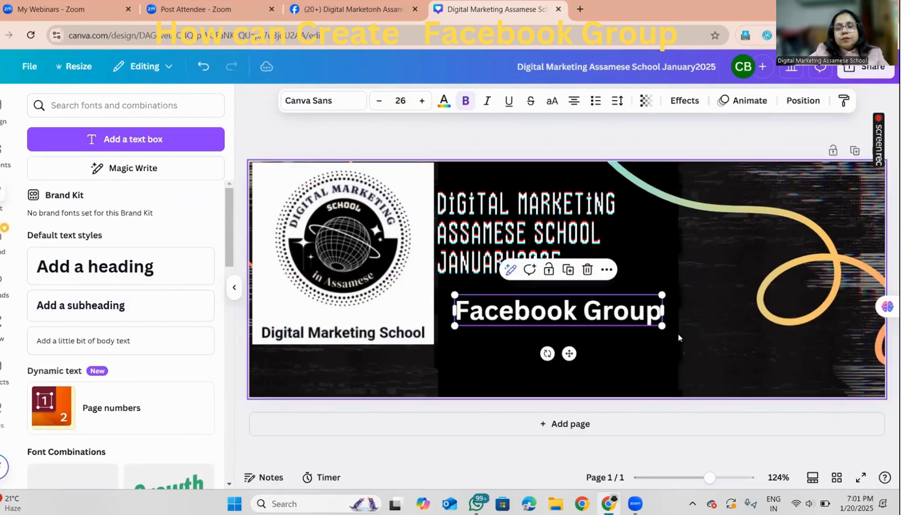
{"action": "left_click_drag", "start_coordinate": [661, 326], "coordinate": [825, 350]}
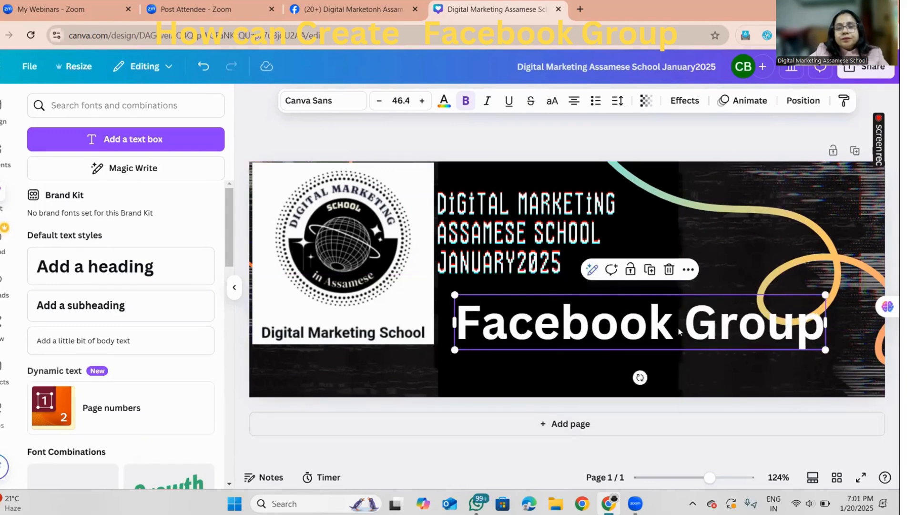
{"action": "left_click_drag", "start_coordinate": [679, 332], "coordinate": [653, 353]}
{"action": "left_click", "coordinate": [744, 266]}
{"action": "left_click", "coordinate": [829, 369]}
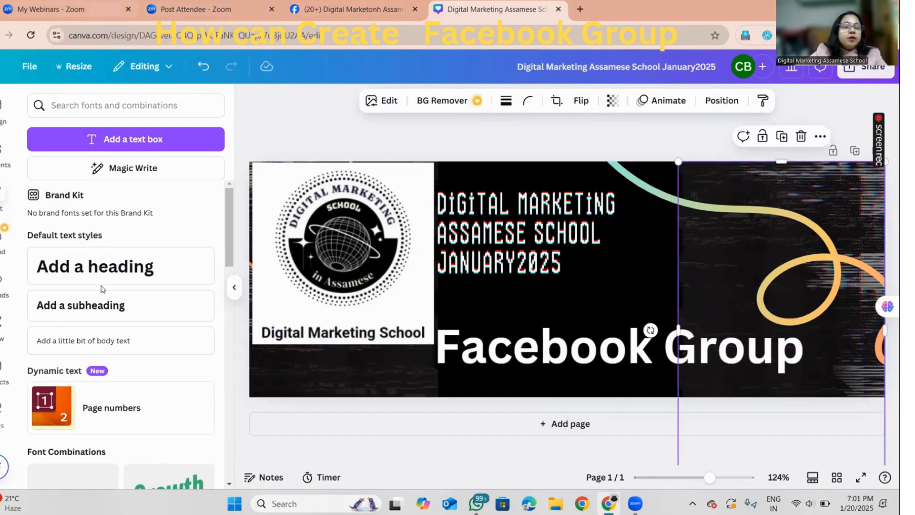
{"action": "left_click", "coordinate": [2, 192]}
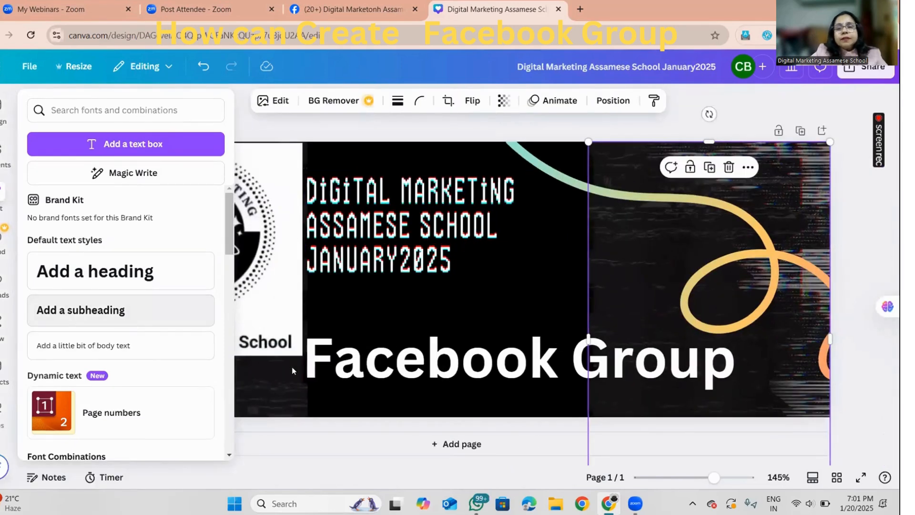
{"action": "left_click", "coordinate": [66, 312]}
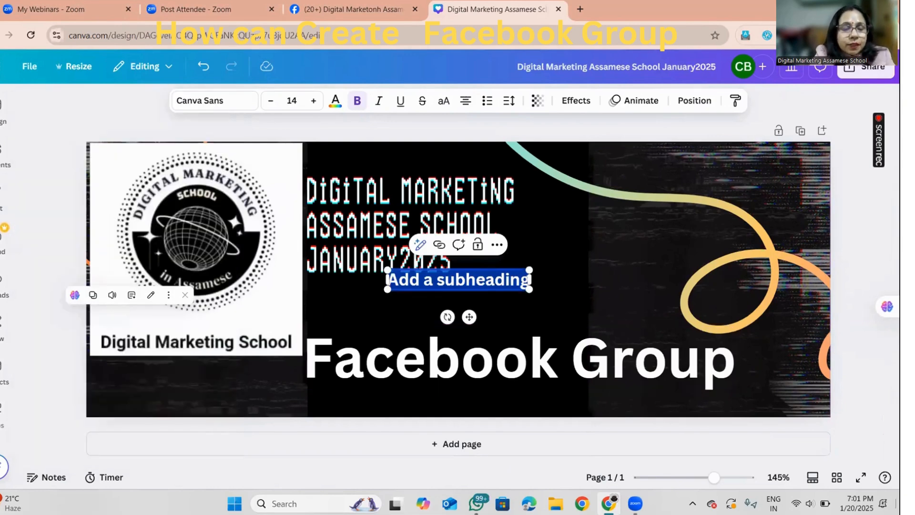
{"action": "type", "text": "www."}
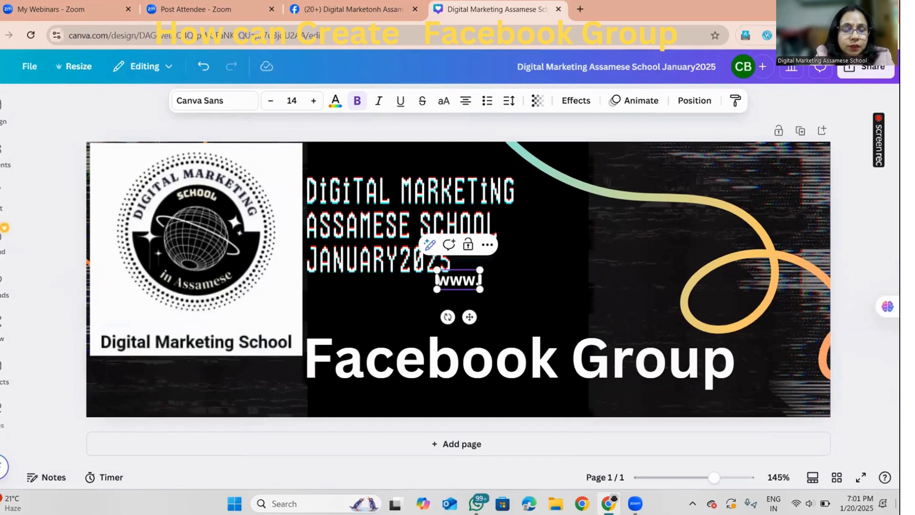
{"action": "type", "text": "digi"}
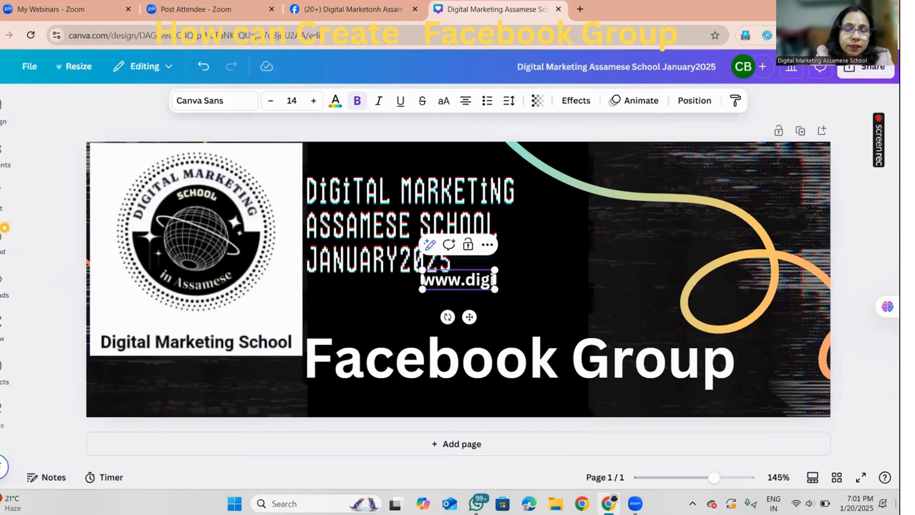
{"action": "type", "text": "tal"}
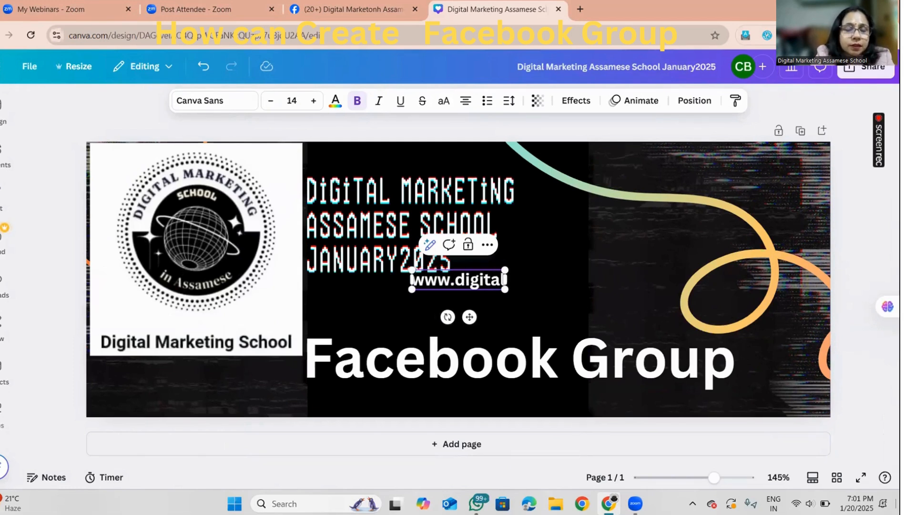
{"action": "type", "text": "chumki"}
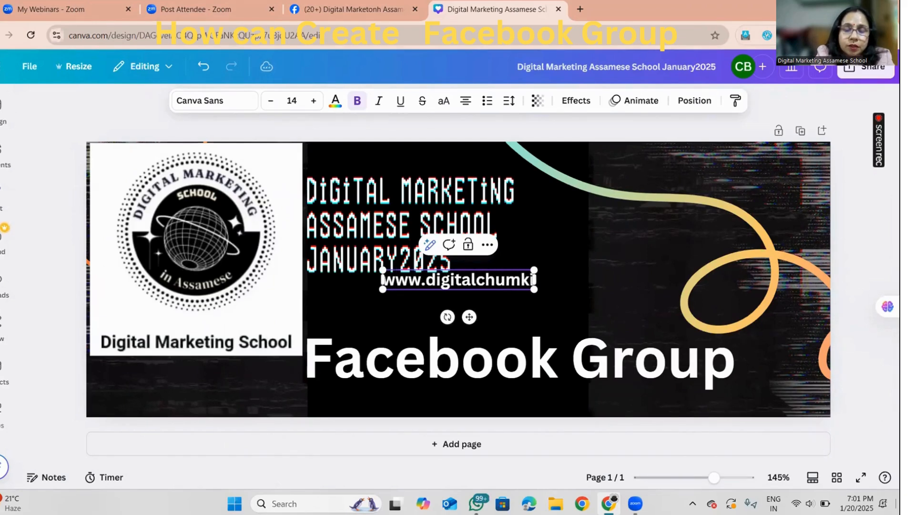
{"action": "type", "text": ".com"}
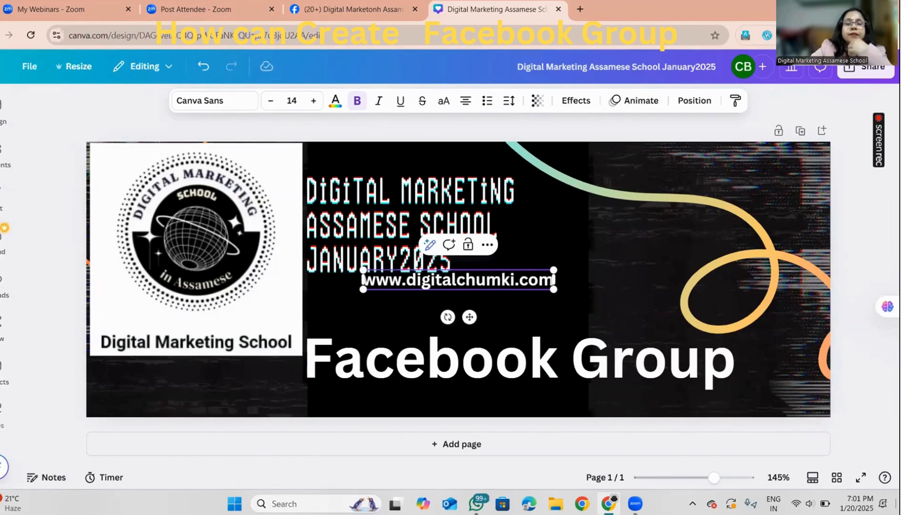
{"action": "left_click", "coordinate": [649, 235]}
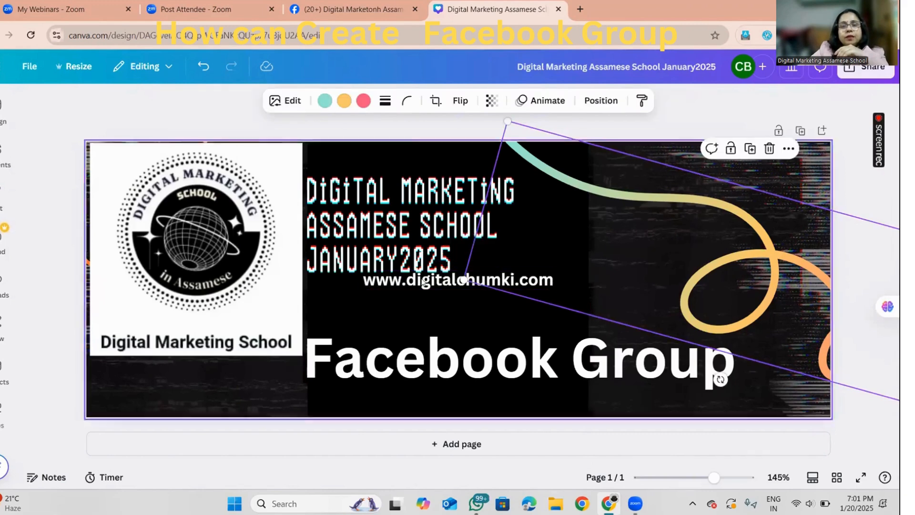
{"action": "mouse_move", "coordinate": [422, 282]}
{"action": "left_mouse_down"}
{"action": "mouse_move", "coordinate": [427, 298]}
{"action": "mouse_move", "coordinate": [395, 407]}
{"action": "mouse_move", "coordinate": [539, 410]}
{"action": "mouse_move", "coordinate": [557, 394]}
{"action": "left_mouse_up"}
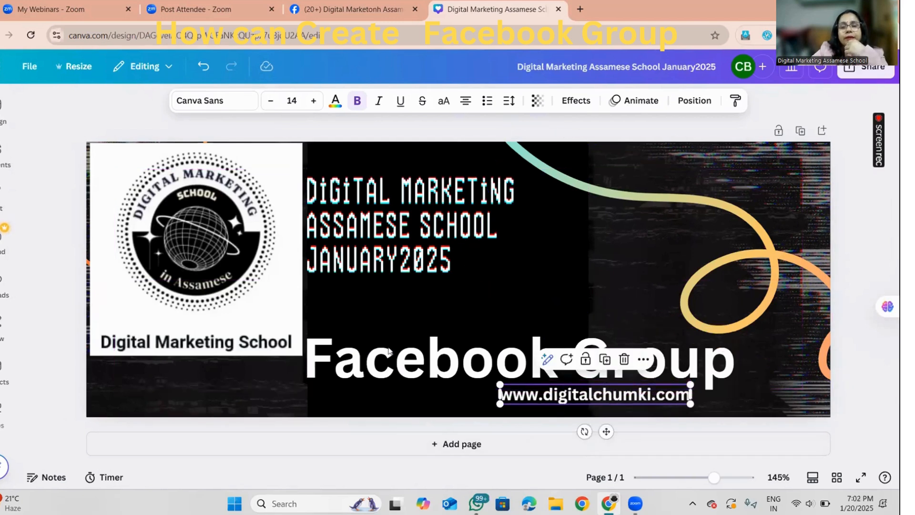
Change the text colour of the "Facebook Group" heading to yellow #fde439
{"action": "left_click", "coordinate": [436, 357]}
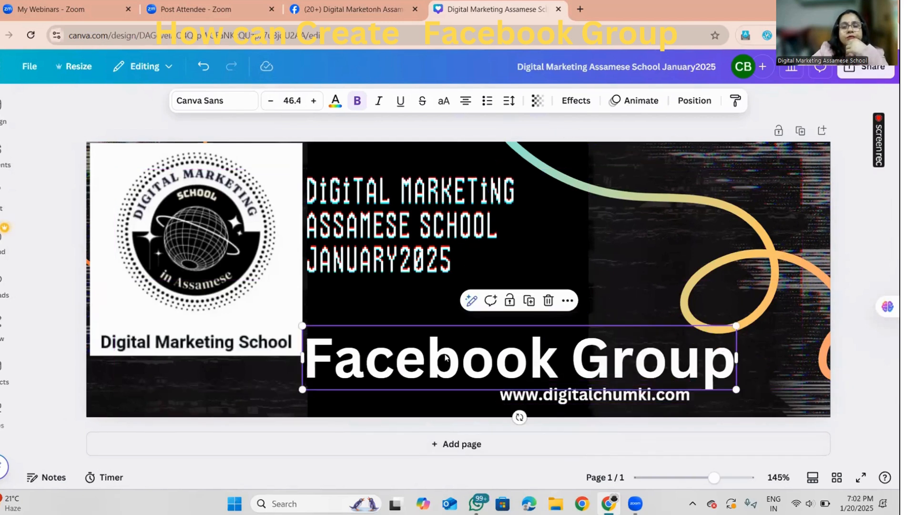
{"action": "left_click", "coordinate": [336, 100]}
{"action": "left_click", "coordinate": [202, 221]}
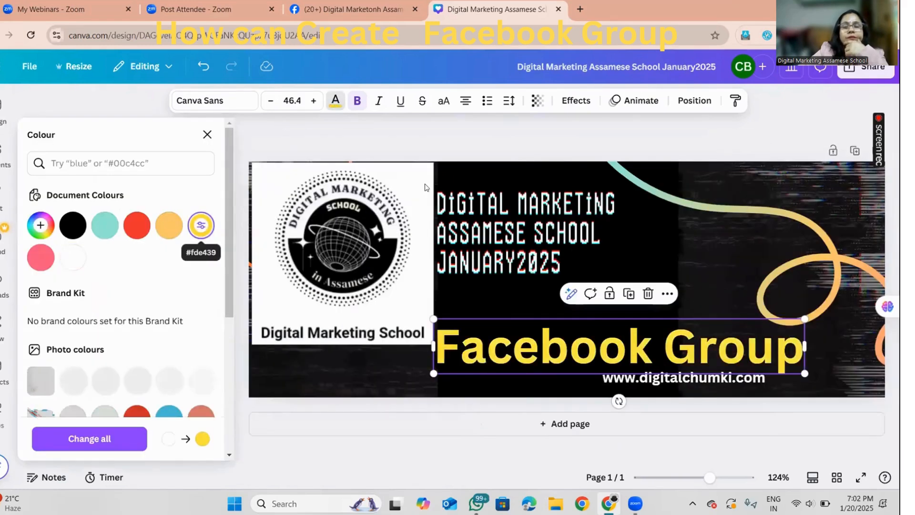
{"action": "left_click", "coordinate": [763, 310]}
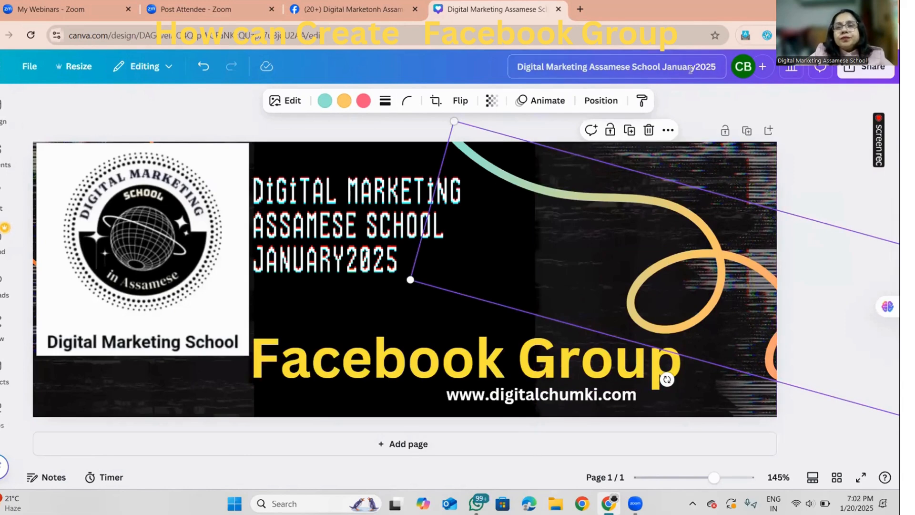
Rename the design as "GroupJanuary2025"
{"action": "left_click", "coordinate": [662, 65]}
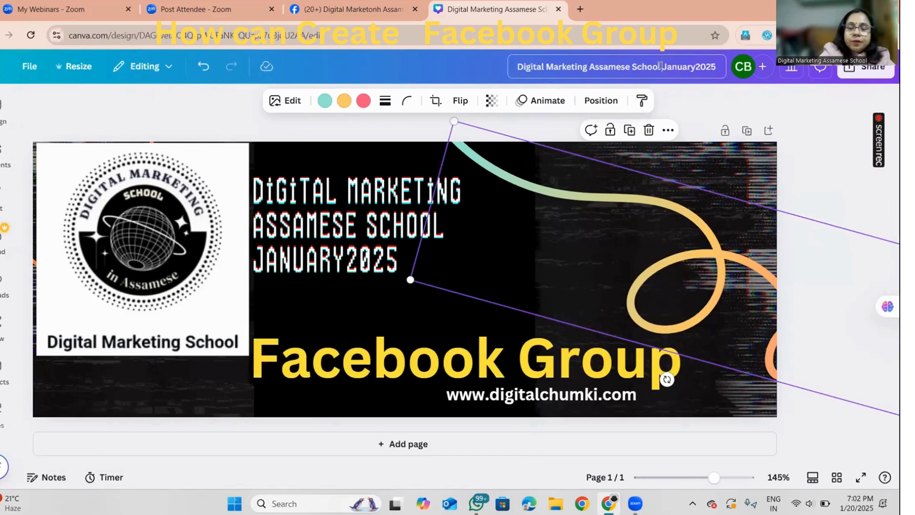
{"action": "key", "text": "BackSpace"}
{"action": "key", "text": "BackSpace"}
{"action": "key", "text": "BackSpace"}
{"action": "key", "text": "BackSpace"}
{"action": "key", "text": "BackSpace"}
{"action": "key", "text": "BackSpace"}
{"action": "key", "text": "BackSpace"}
{"action": "key", "text": "BackSpace"}
{"action": "key", "text": "BackSpace"}
{"action": "key", "text": "BackSpace"}
{"action": "key", "text": "BackSpace"}
{"action": "key", "text": "BackSpace"}
{"action": "key", "text": "BackSpace"}
{"action": "key", "text": "BackSpace"}
{"action": "key", "text": "BackSpace"}
{"action": "key", "text": "BackSpace"}
{"action": "key", "text": "BackSpace"}
{"action": "key", "text": "BackSpace"}
{"action": "key", "text": "BackSpace"}
{"action": "key", "text": "BackSpace"}
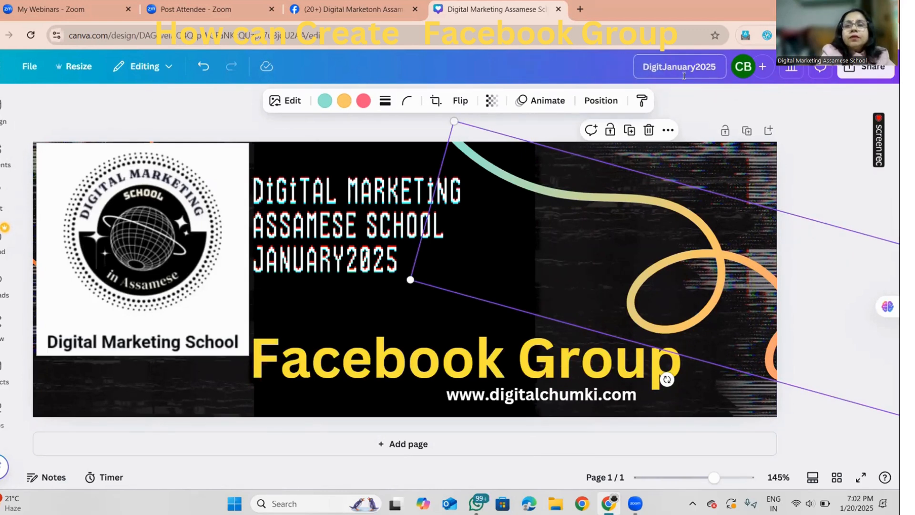
{"action": "key", "text": "BackSpace"}
{"action": "key", "text": "BackSpace"}
{"action": "key", "text": "BackSpace"}
{"action": "key", "text": "BackSpace"}
{"action": "key", "text": "BackSpace"}
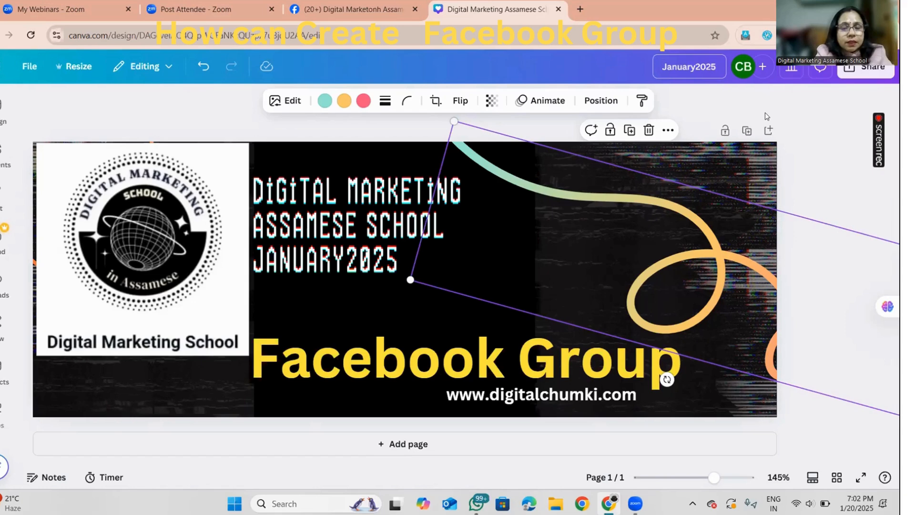
{"action": "type", "text": "Grou"}
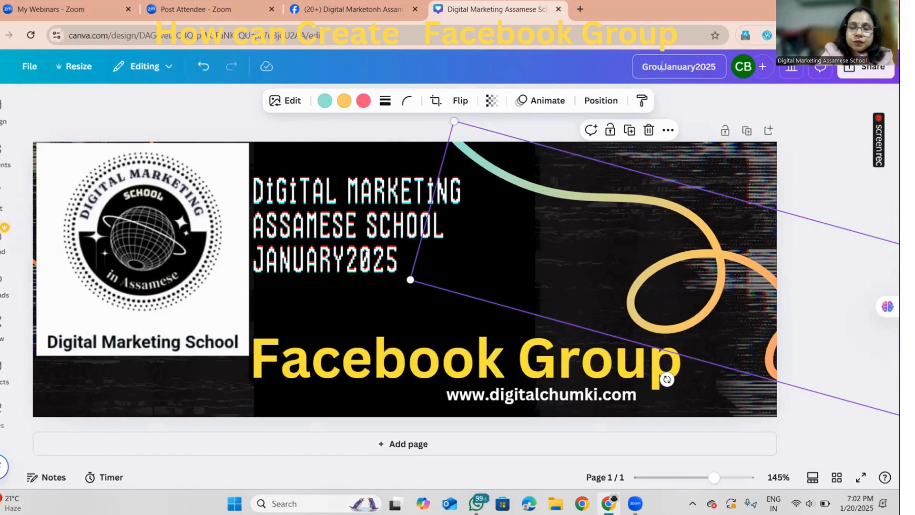
{"action": "type", "text": "p"}
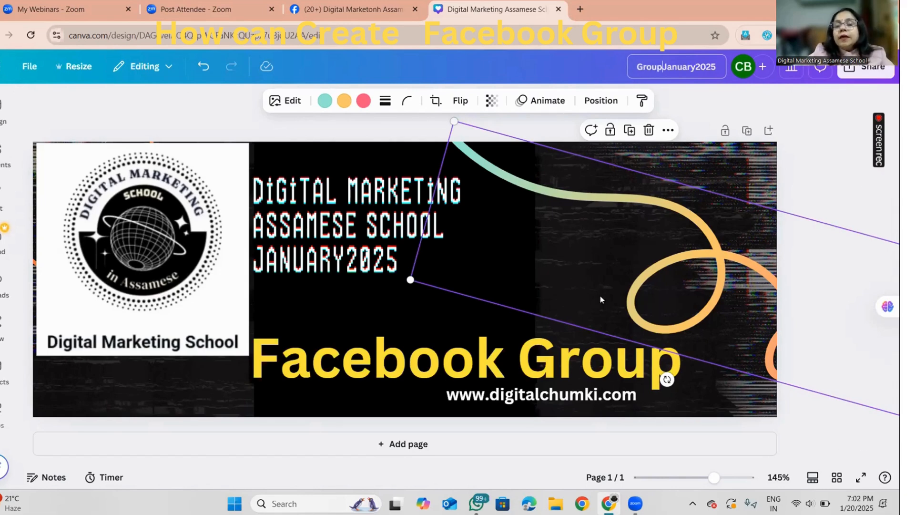
Download the finished banner as a PNG file at size 1 (851 × 315 px)
{"action": "left_click", "coordinate": [867, 66]}
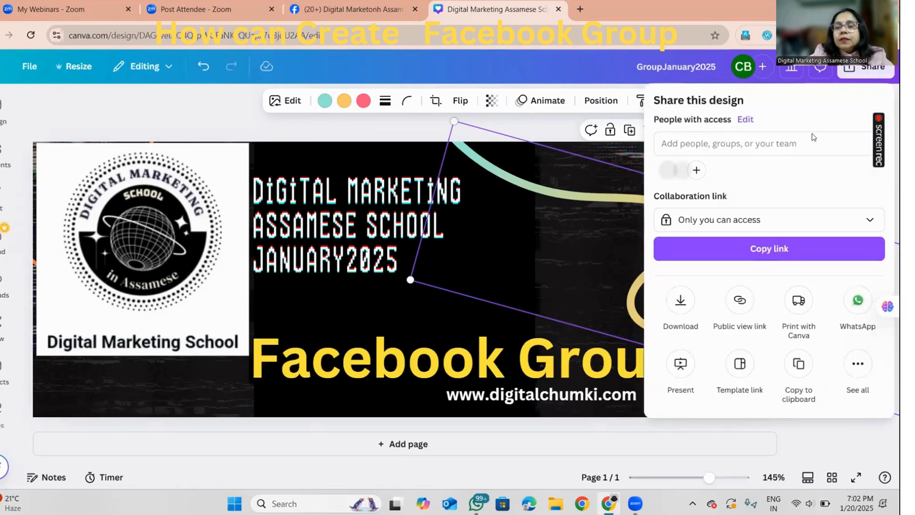
{"action": "left_click", "coordinate": [681, 300]}
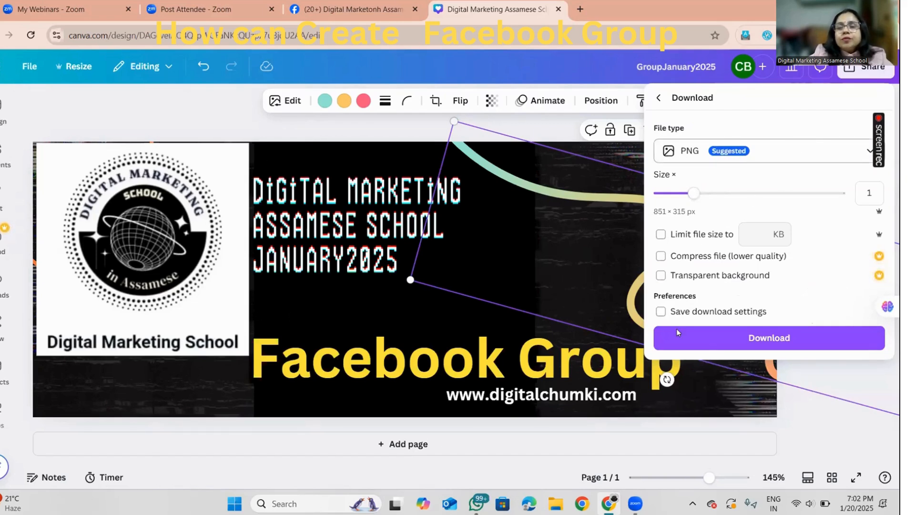
{"action": "left_click", "coordinate": [761, 339]}
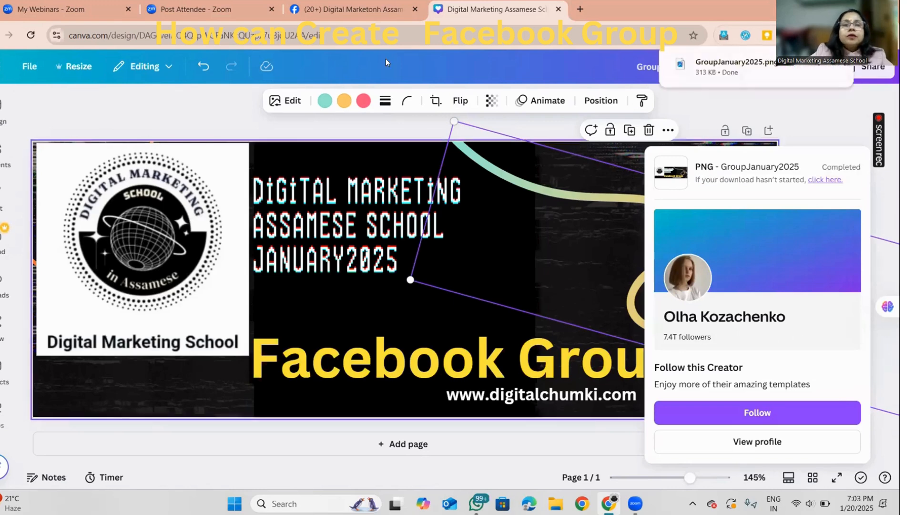
Switch to the Facebook group page and upload GroupJanuary2025 from the Downloads folder as the cover photo
{"action": "left_click", "coordinate": [319, 6]}
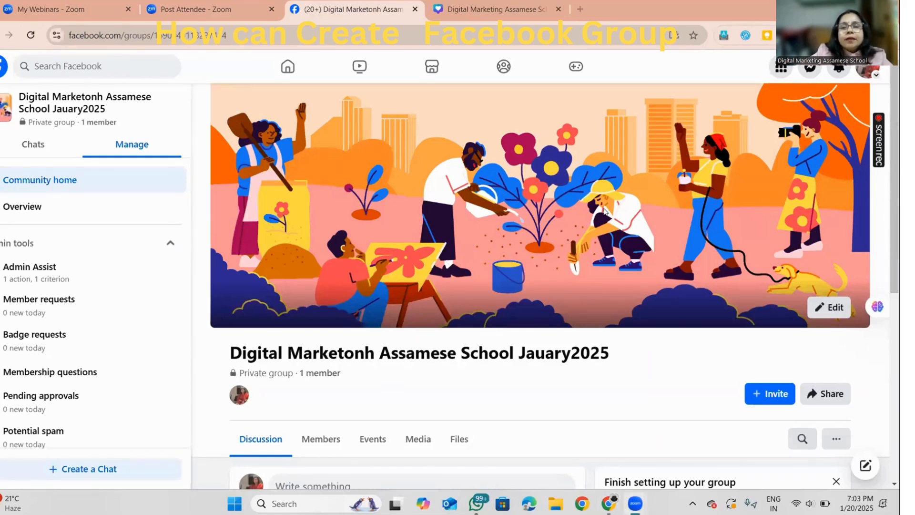
{"action": "left_click", "coordinate": [824, 314]}
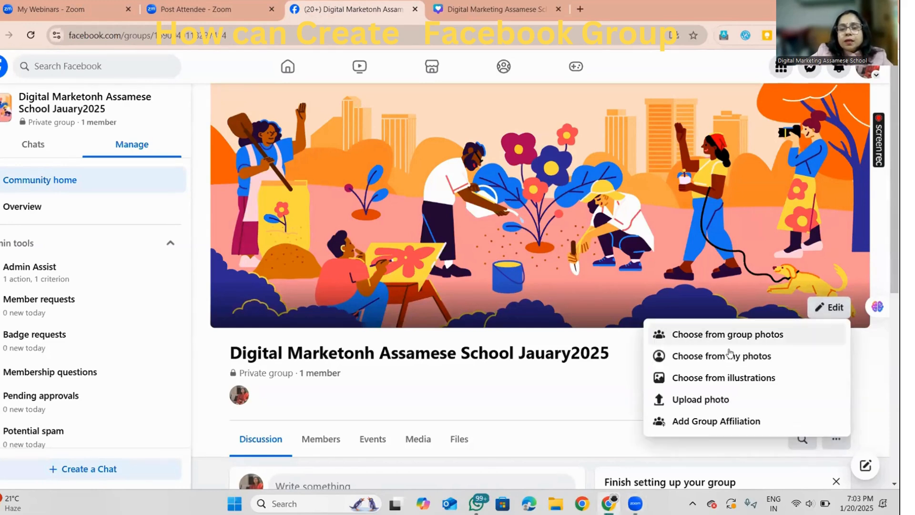
{"action": "left_click", "coordinate": [707, 400]}
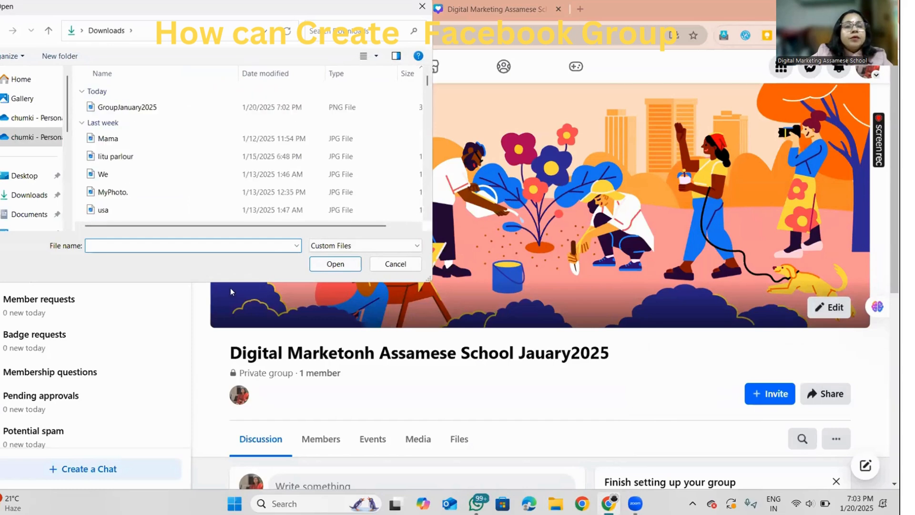
{"action": "left_click", "coordinate": [141, 108]}
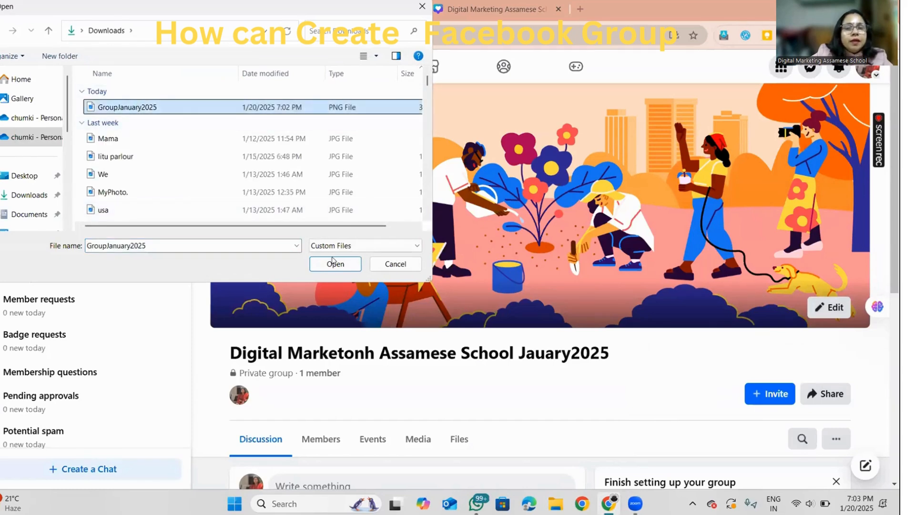
{"action": "left_click", "coordinate": [335, 264]}
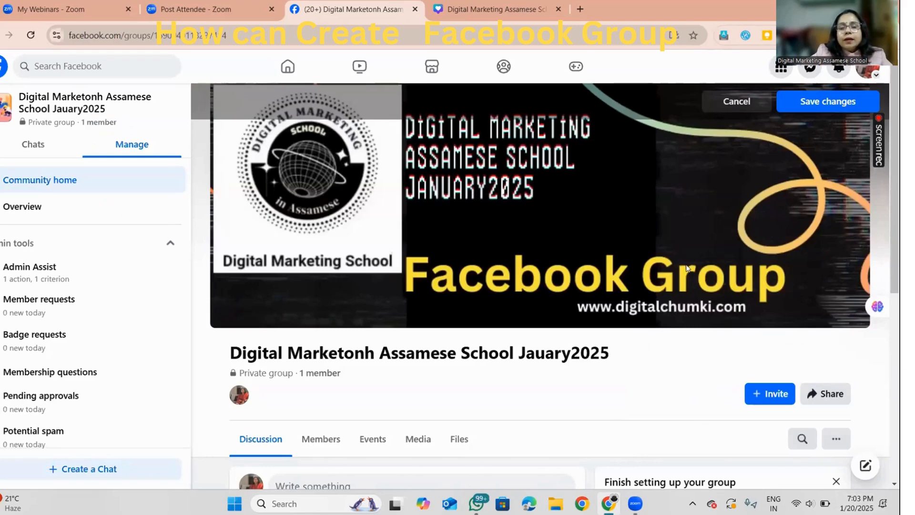
{"action": "scroll", "coordinate": [688, 268], "scroll_direction": "down", "scroll_amount": 5}
{"action": "scroll", "coordinate": [688, 268], "scroll_direction": "up", "scroll_amount": 5}
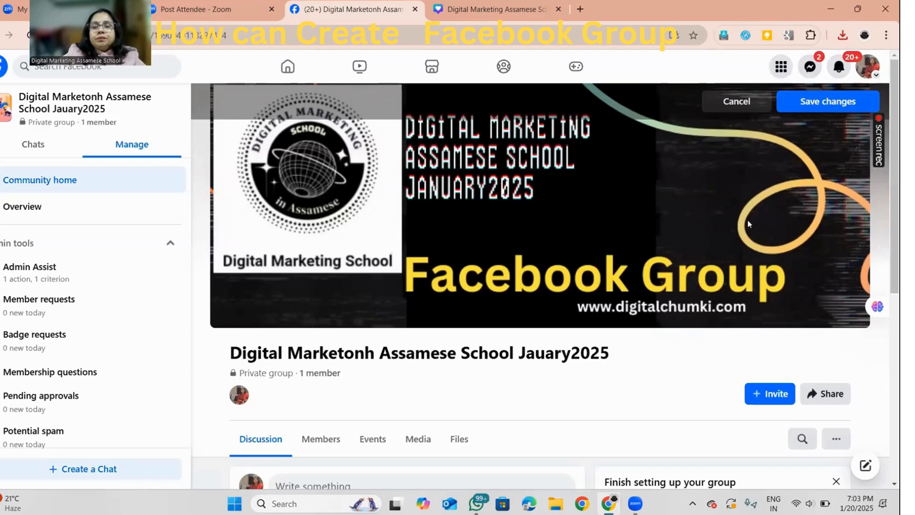
{"action": "scroll", "coordinate": [508, 269], "scroll_direction": "down", "scroll_amount": 6}
{"action": "scroll", "coordinate": [506, 268], "scroll_direction": "up", "scroll_amount": 6}
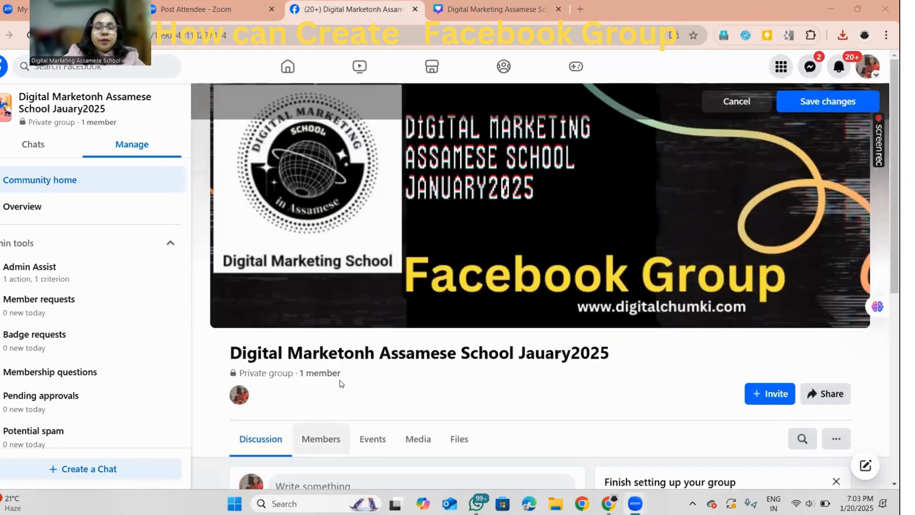
Look over the group page, including the new cover preview, the admin tools and the group setup checklist
{"action": "scroll", "coordinate": [378, 364], "scroll_direction": "down", "scroll_amount": 6}
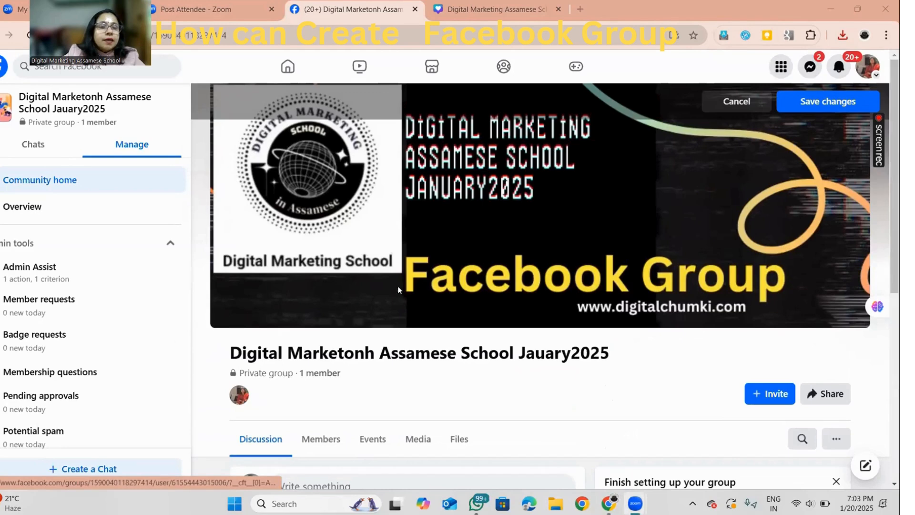
{"action": "scroll", "coordinate": [323, 243], "scroll_direction": "up", "scroll_amount": 6}
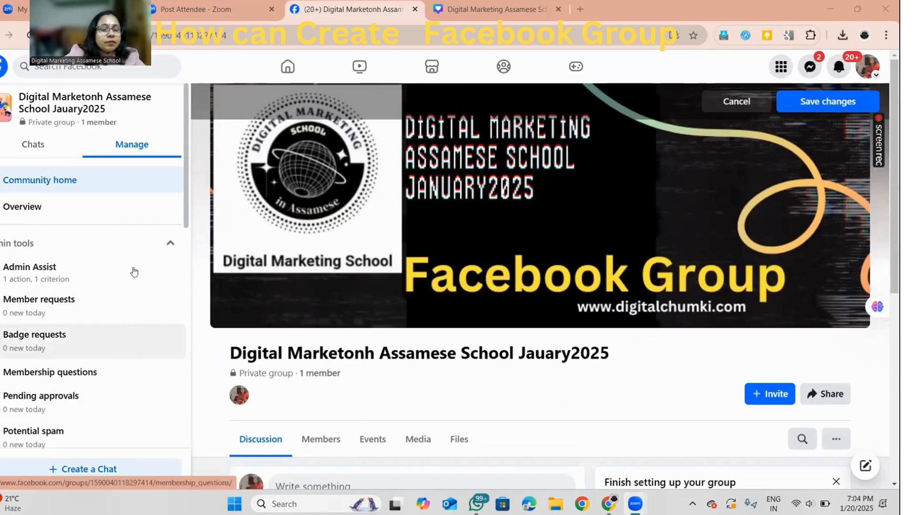
{"action": "scroll", "coordinate": [455, 321], "scroll_direction": "down", "scroll_amount": 5}
{"action": "scroll", "coordinate": [455, 321], "scroll_direction": "up", "scroll_amount": 5}
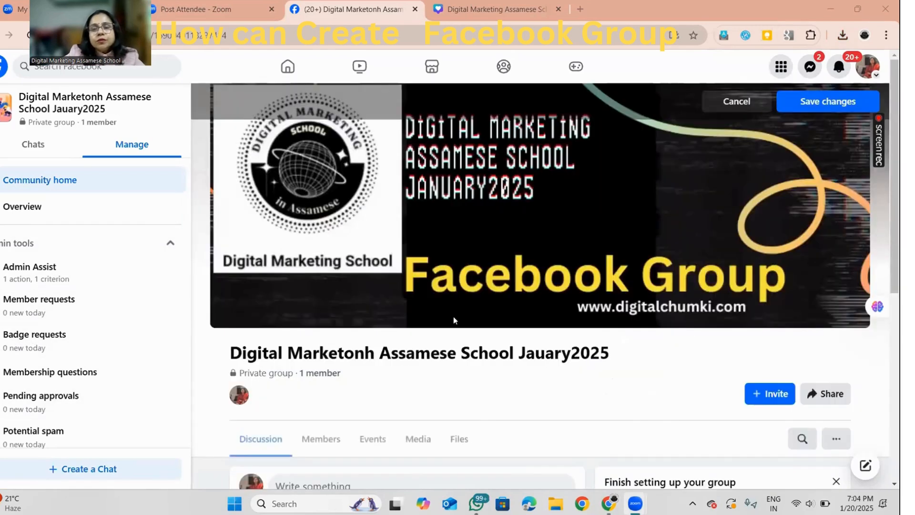
{"action": "scroll", "coordinate": [455, 321], "scroll_direction": "down", "scroll_amount": 5}
{"action": "scroll", "coordinate": [455, 321], "scroll_direction": "up", "scroll_amount": 5}
{"action": "scroll", "coordinate": [455, 321], "scroll_direction": "down", "scroll_amount": 5}
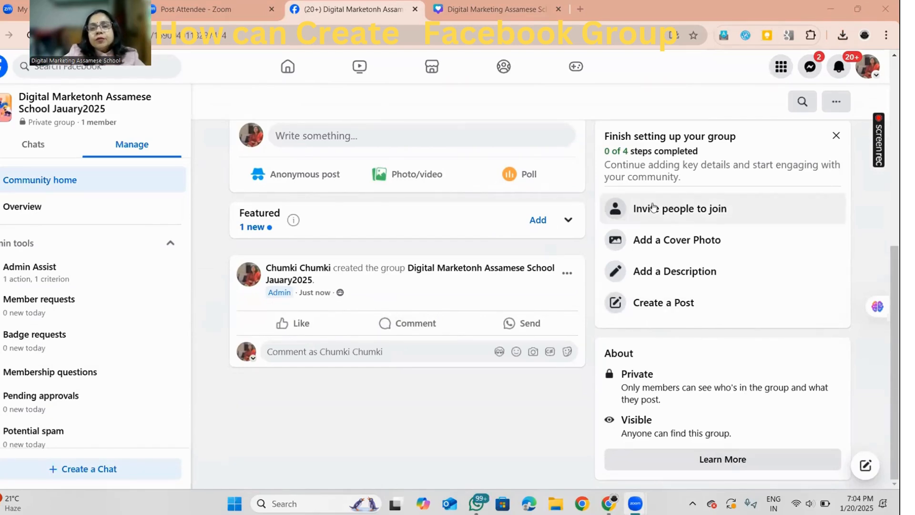
{"action": "scroll", "coordinate": [567, 243], "scroll_direction": "up", "scroll_amount": 5}
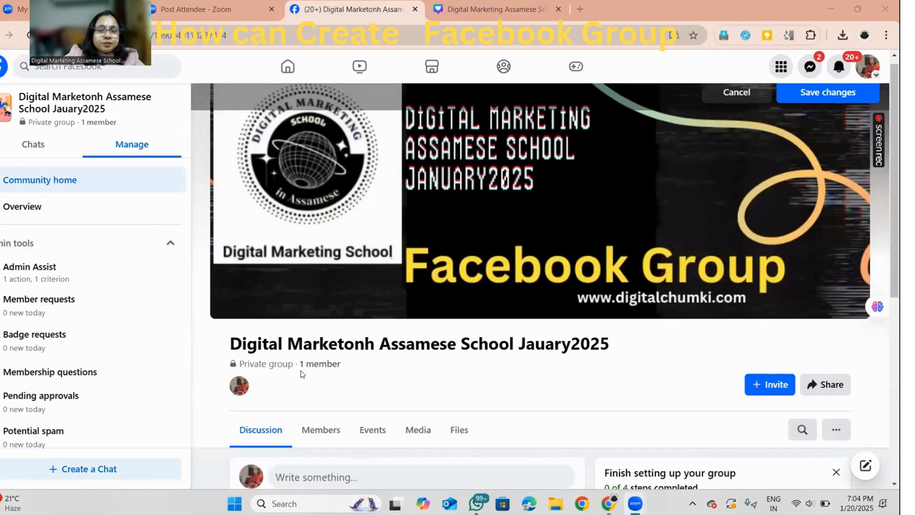
{"action": "scroll", "coordinate": [305, 373], "scroll_direction": "down", "scroll_amount": 5}
{"action": "scroll", "coordinate": [307, 372], "scroll_direction": "up", "scroll_amount": 5}
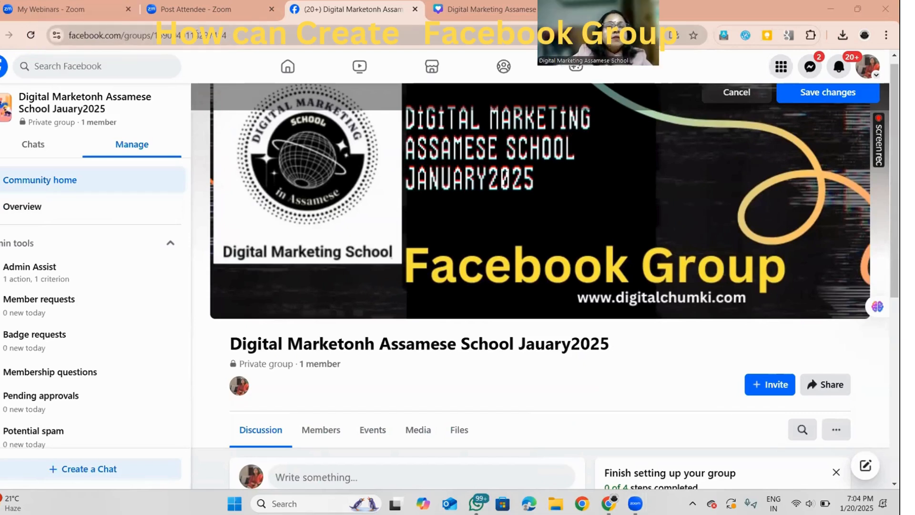
Copy the Facebook group's full web address
{"action": "left_click_drag", "start_coordinate": [231, 33], "coordinate": [70, 34]}
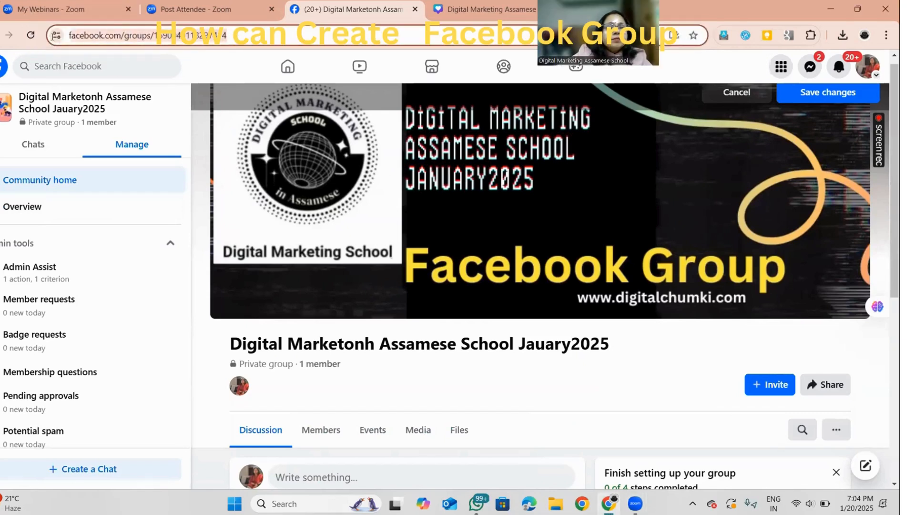
{"action": "right_click", "coordinate": [130, 36]}
{"action": "left_click", "coordinate": [163, 149]}
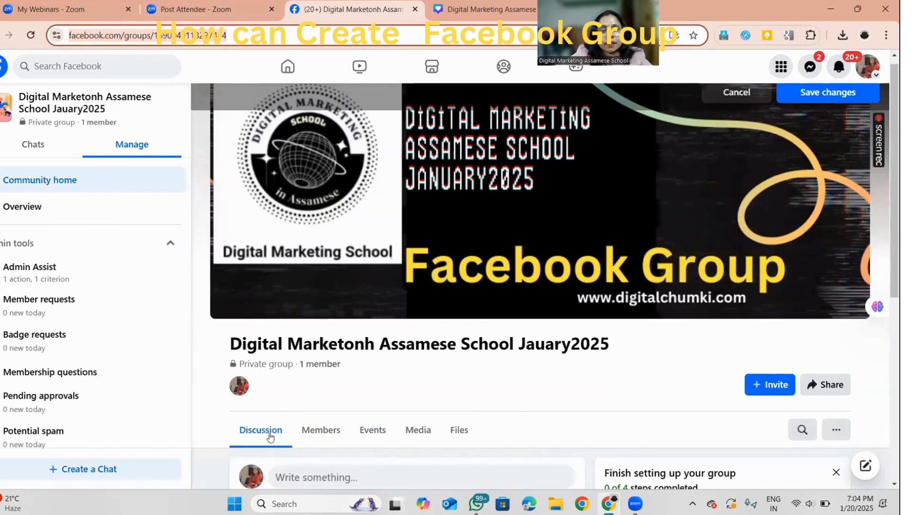
Switch to WhatsApp, search the chats for the contact's name and open that contact's conversation
{"action": "left_click", "coordinate": [477, 504]}
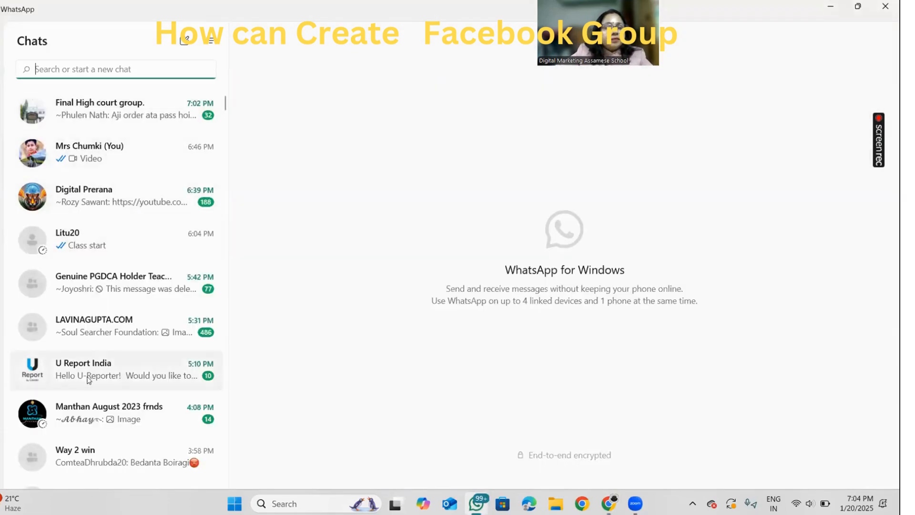
{"action": "scroll", "coordinate": [62, 286], "scroll_direction": "down", "scroll_amount": 6}
{"action": "scroll", "coordinate": [114, 320], "scroll_direction": "up", "scroll_amount": 6}
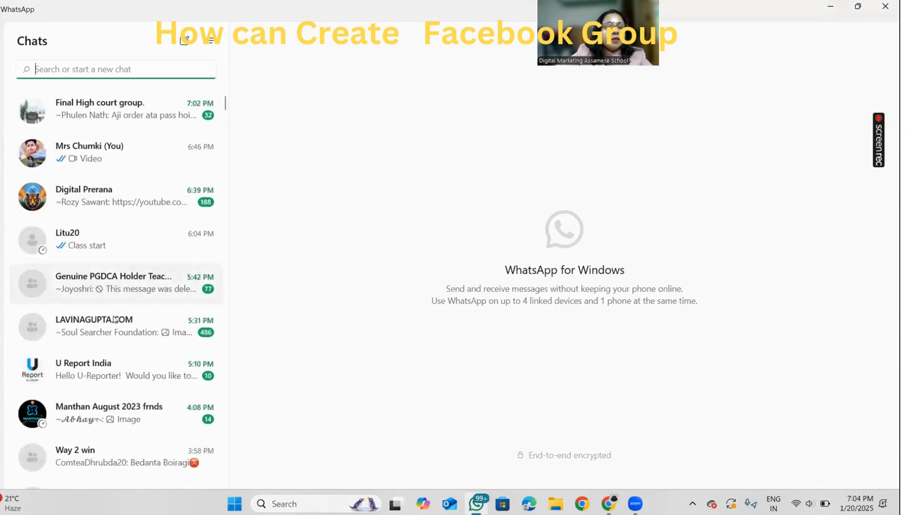
{"action": "type", "text": "ju"}
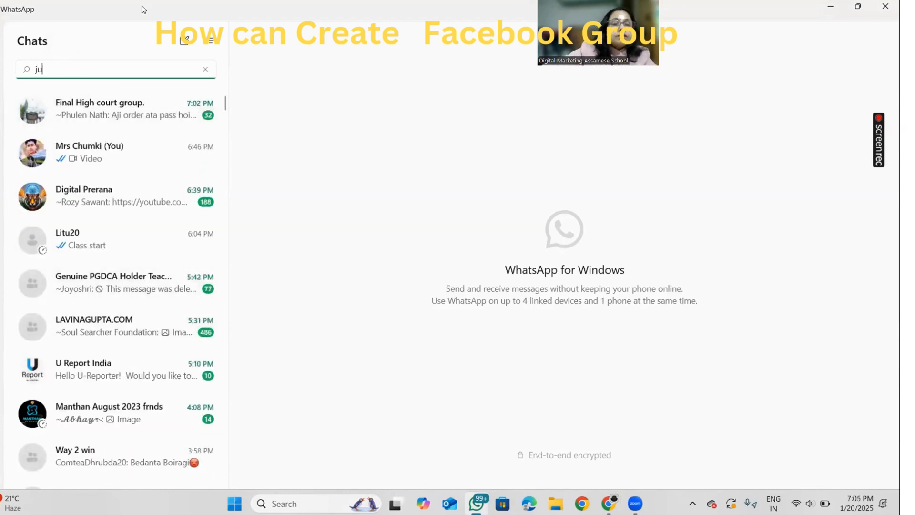
{"action": "left_click", "coordinate": [83, 148]}
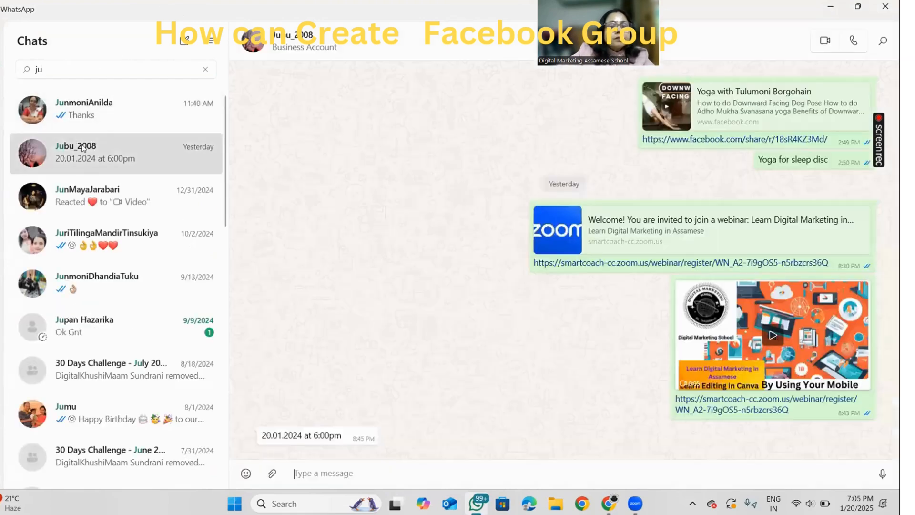
Send the copied Facebook group link in the open chat and return to the group page
{"action": "right_click", "coordinate": [267, 471]}
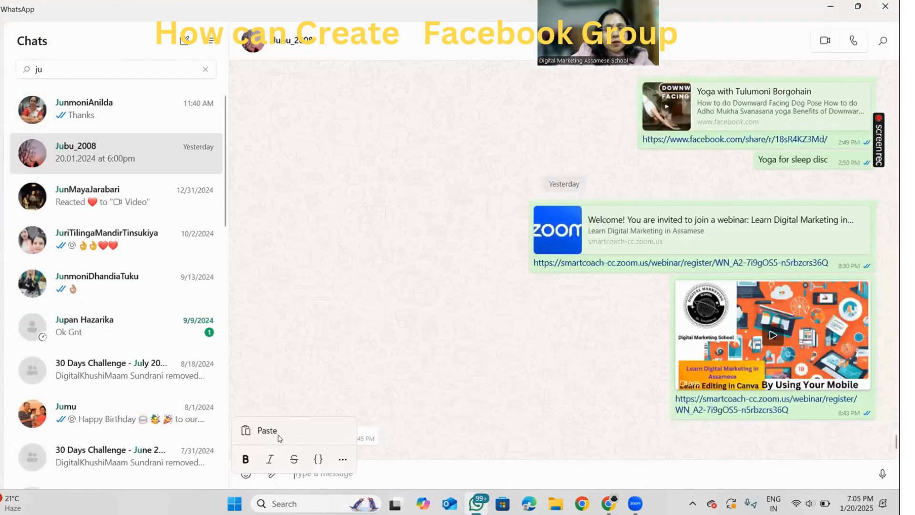
{"action": "left_click", "coordinate": [272, 430]}
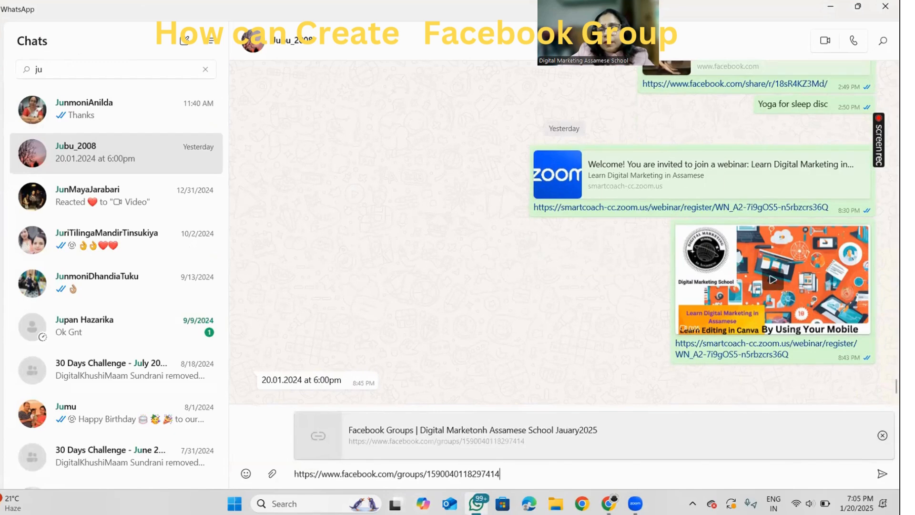
{"action": "left_click", "coordinate": [882, 473]}
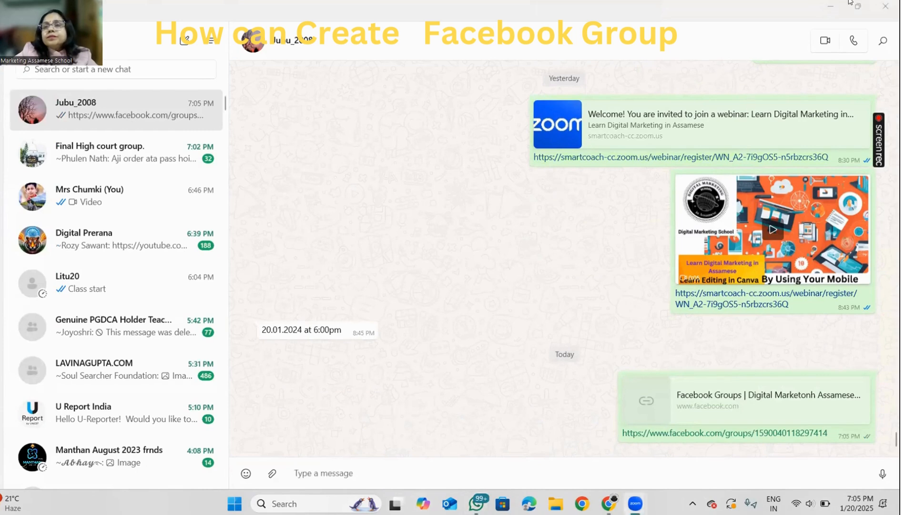
{"action": "left_click", "coordinate": [885, 6]}
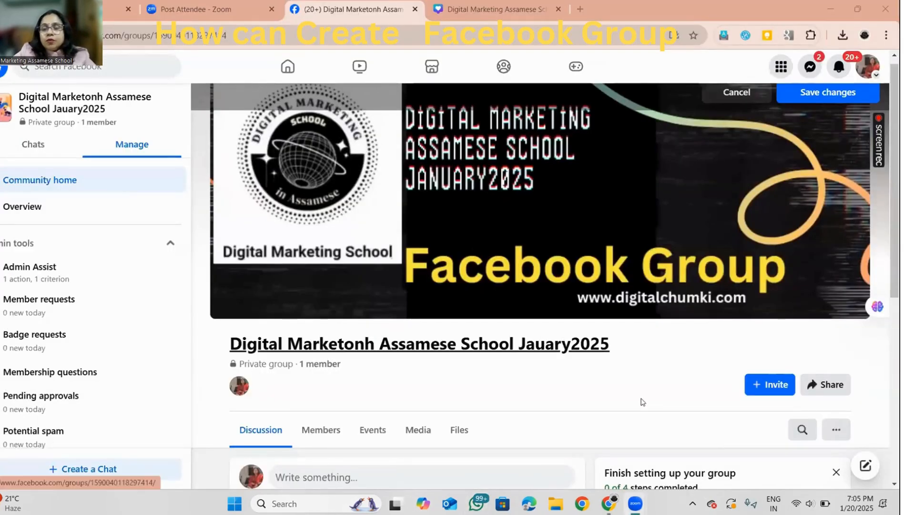
Browse the Facebook friends who can be invited to the group, then close the list without sending invitations
{"action": "left_click", "coordinate": [776, 389]}
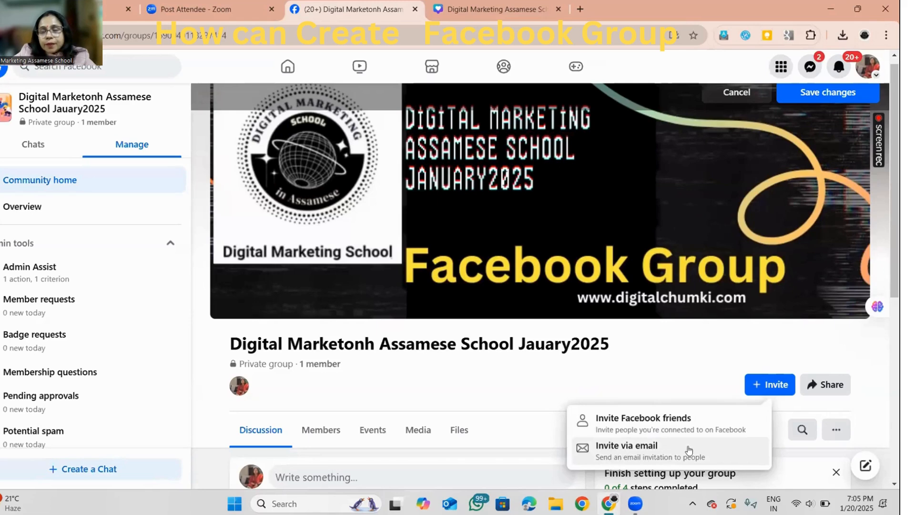
{"action": "left_click", "coordinate": [633, 415]}
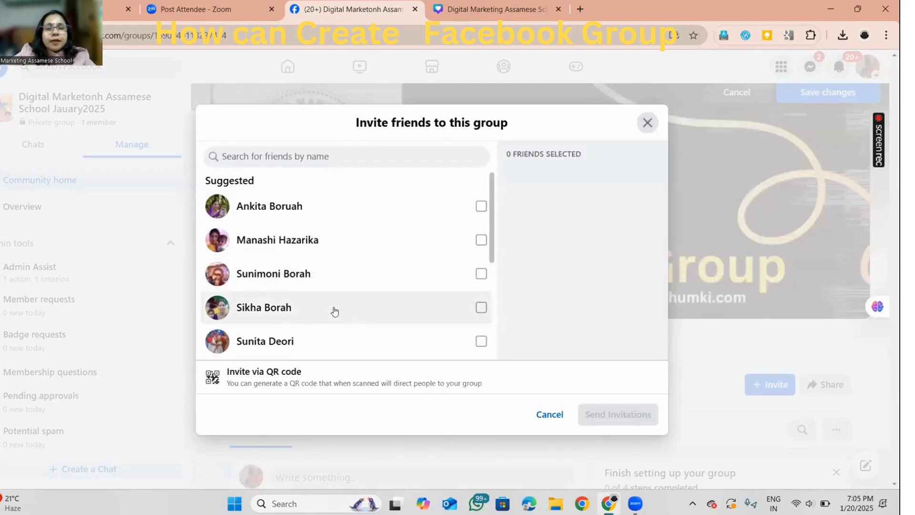
{"action": "scroll", "coordinate": [335, 311], "scroll_direction": "down", "scroll_amount": 3}
{"action": "scroll", "coordinate": [335, 296], "scroll_direction": "down", "scroll_amount": 15}
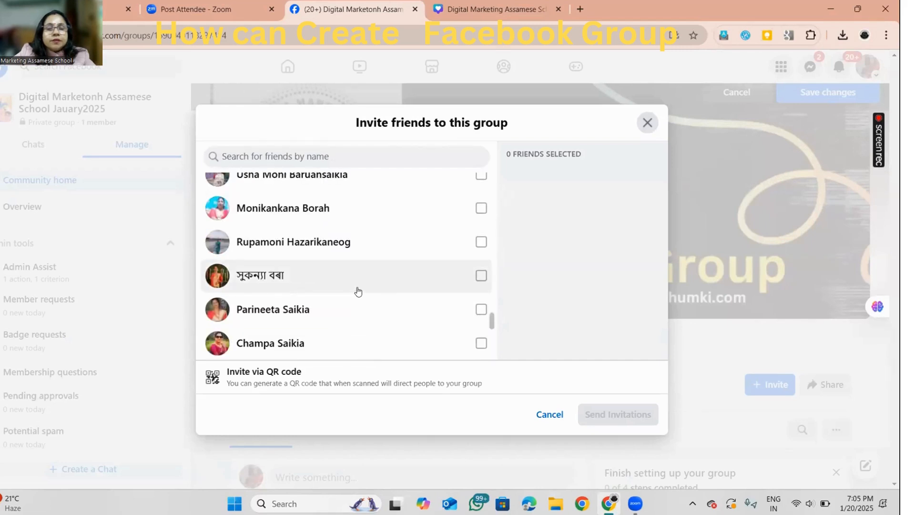
{"action": "scroll", "coordinate": [358, 291], "scroll_direction": "up", "scroll_amount": 15}
{"action": "scroll", "coordinate": [373, 282], "scroll_direction": "down", "scroll_amount": 15}
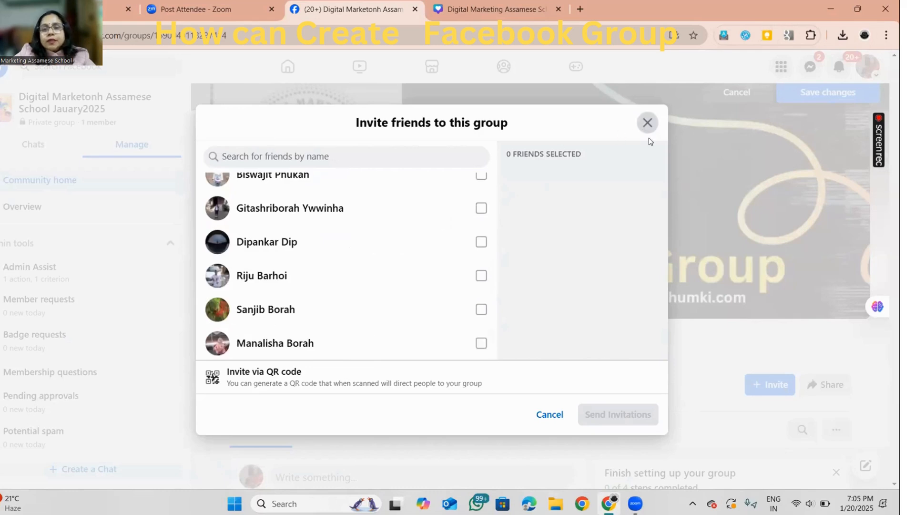
{"action": "left_click", "coordinate": [548, 413]}
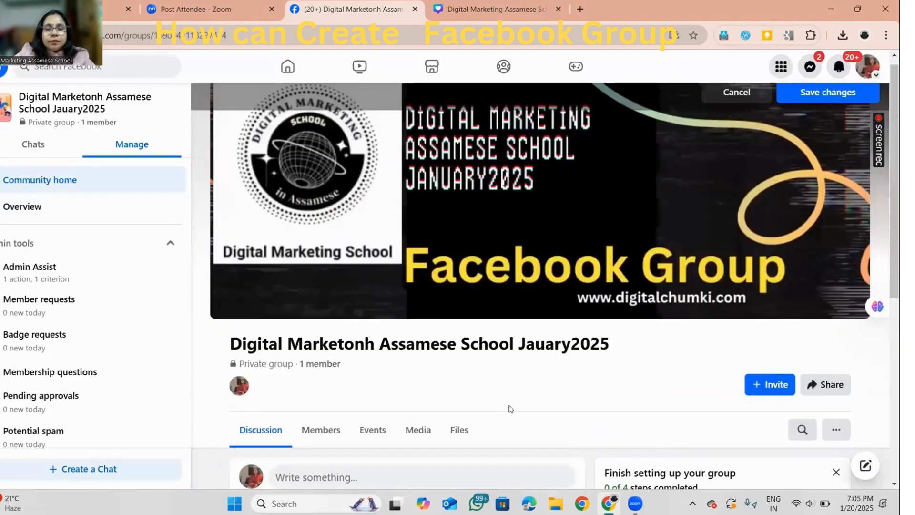
Create a group post with the text "This is a Private Group for sharing Digital Knowledge"
{"action": "scroll", "coordinate": [571, 324], "scroll_direction": "down", "scroll_amount": 6}
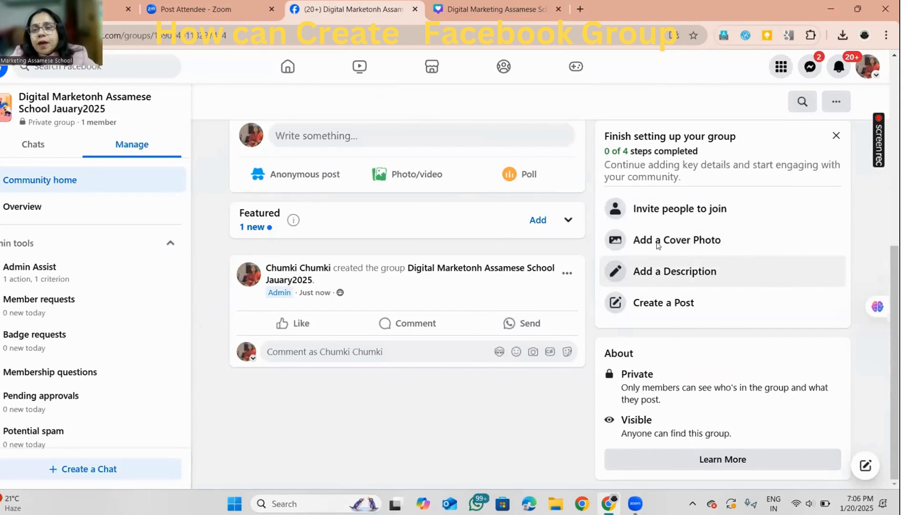
{"action": "left_click", "coordinate": [644, 304]}
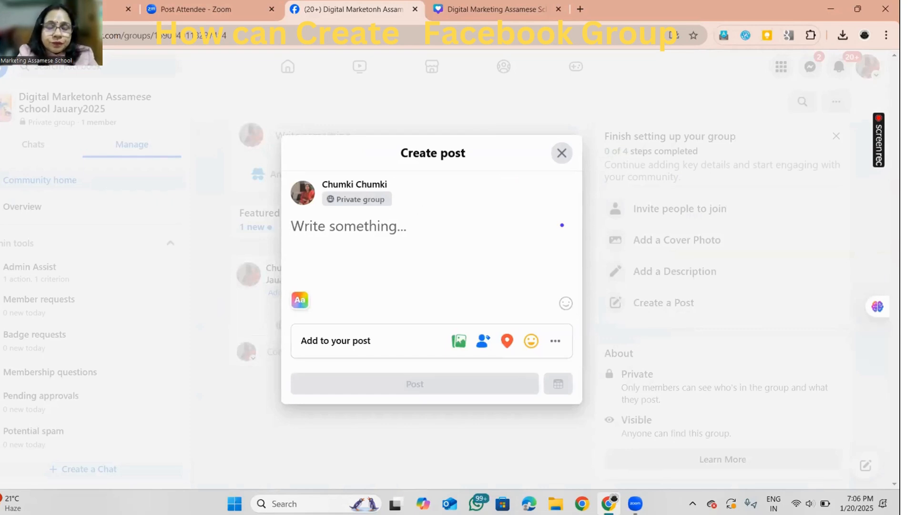
{"action": "type", "text": "This "}
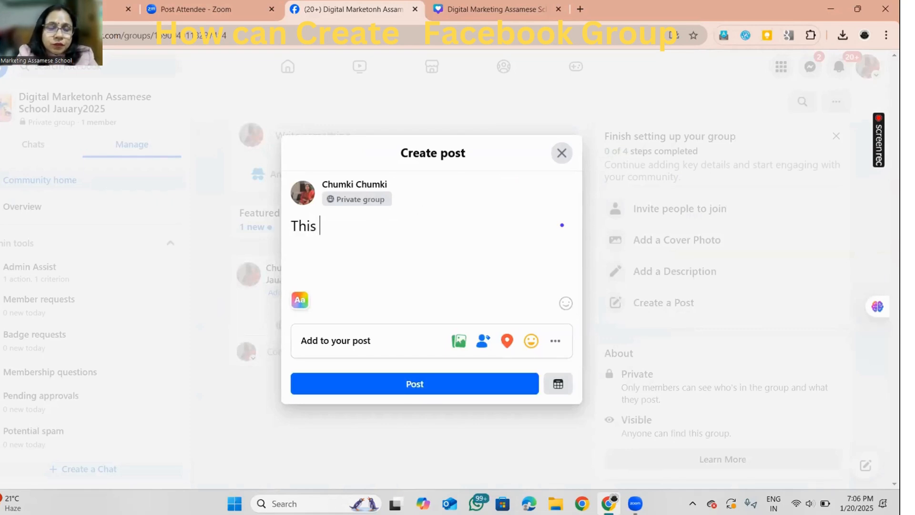
{"action": "type", "text": "is a "}
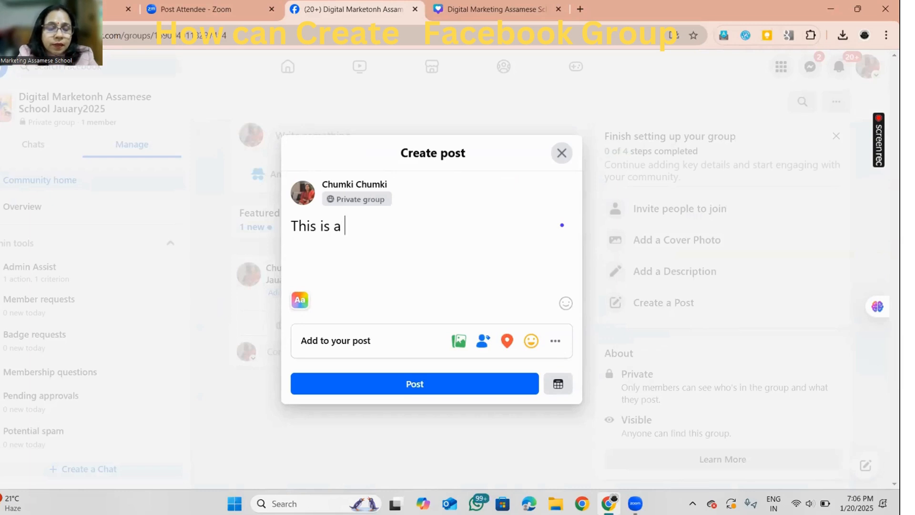
{"action": "type", "text": "Pri"}
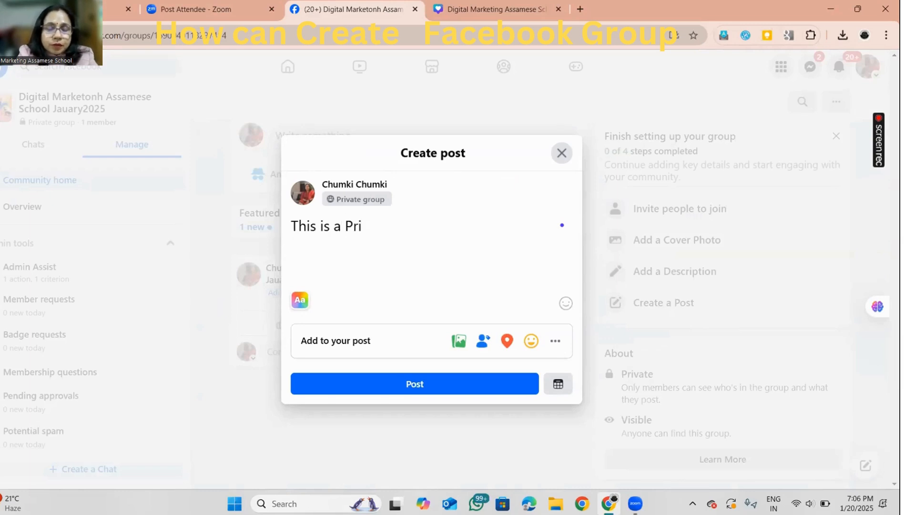
{"action": "type", "text": "vate "}
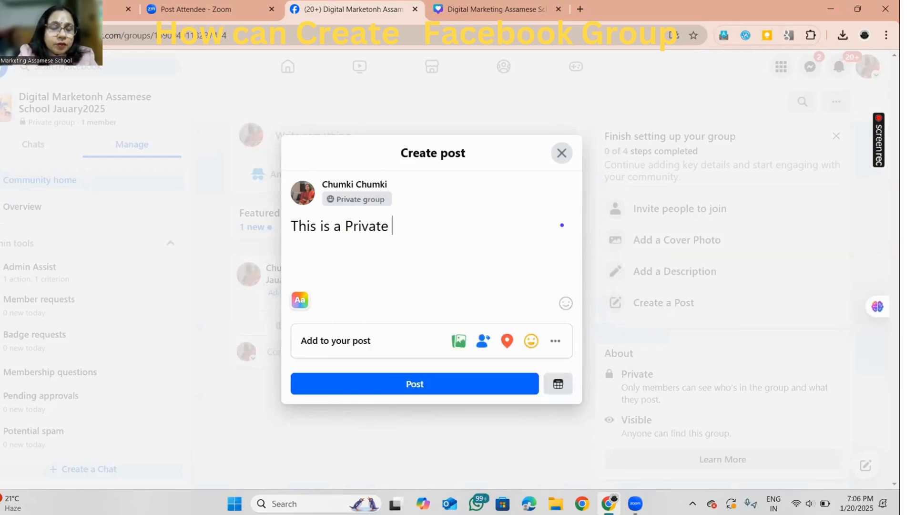
{"action": "type", "text": "Gr"}
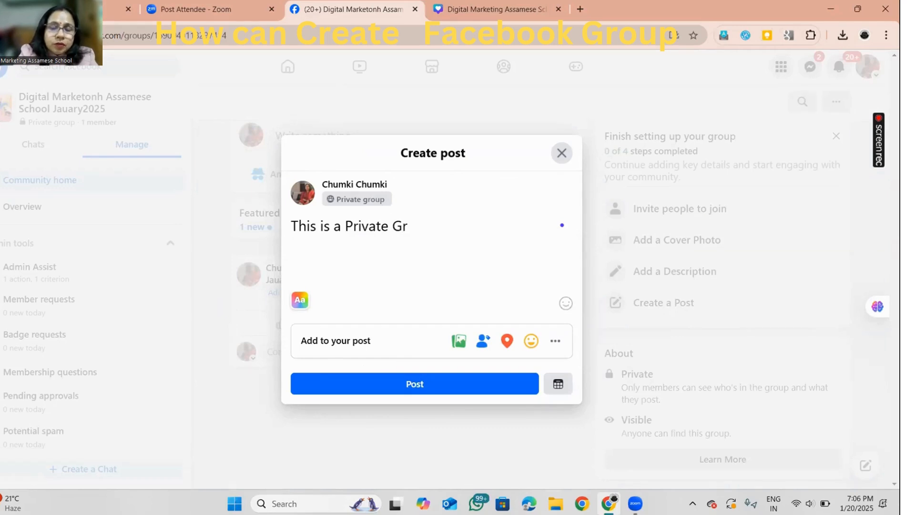
{"action": "type", "text": "oup for"}
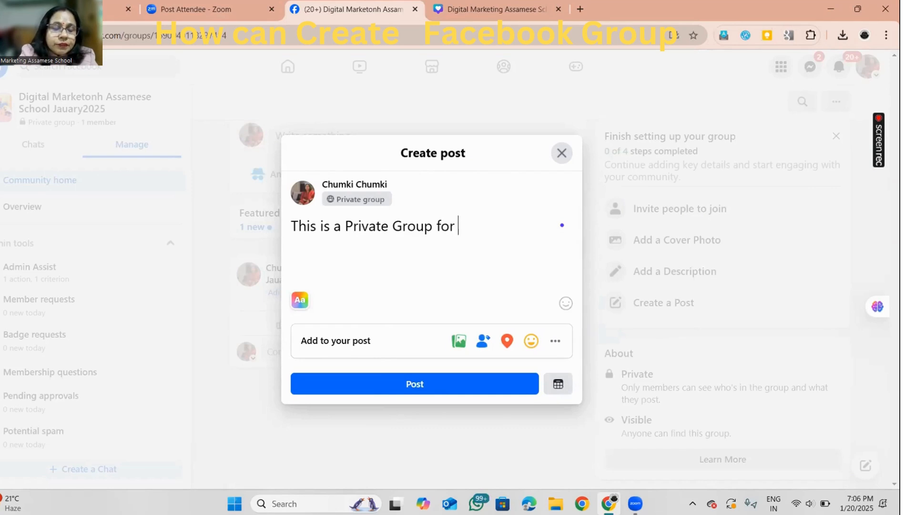
{"action": "type", "text": " shar"}
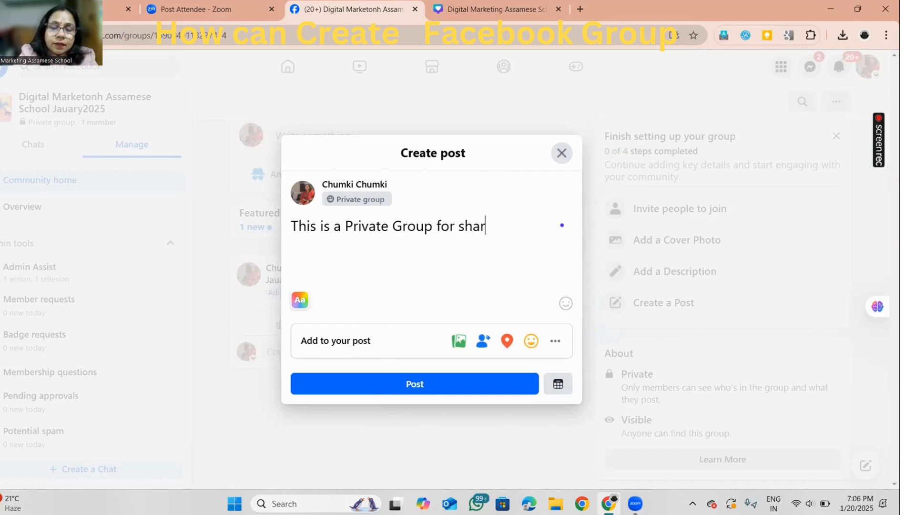
{"action": "type", "text": "ing D"}
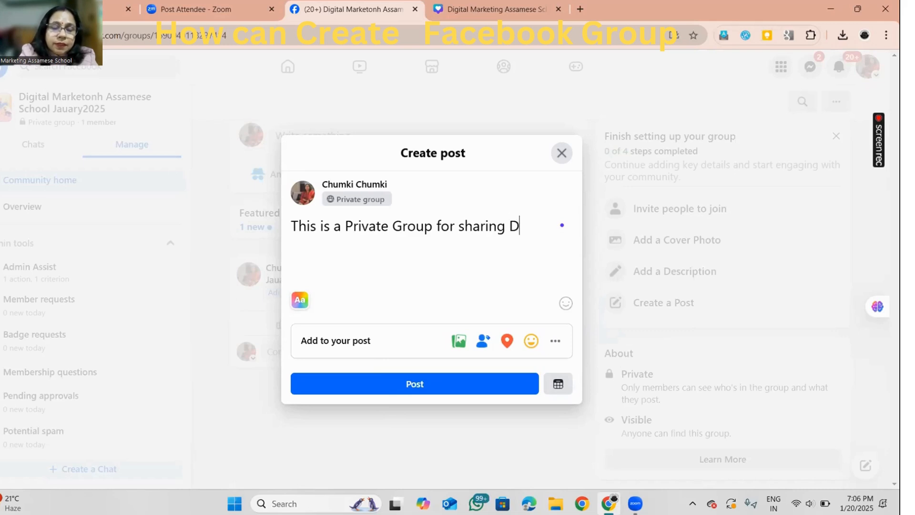
{"action": "type", "text": "igital "}
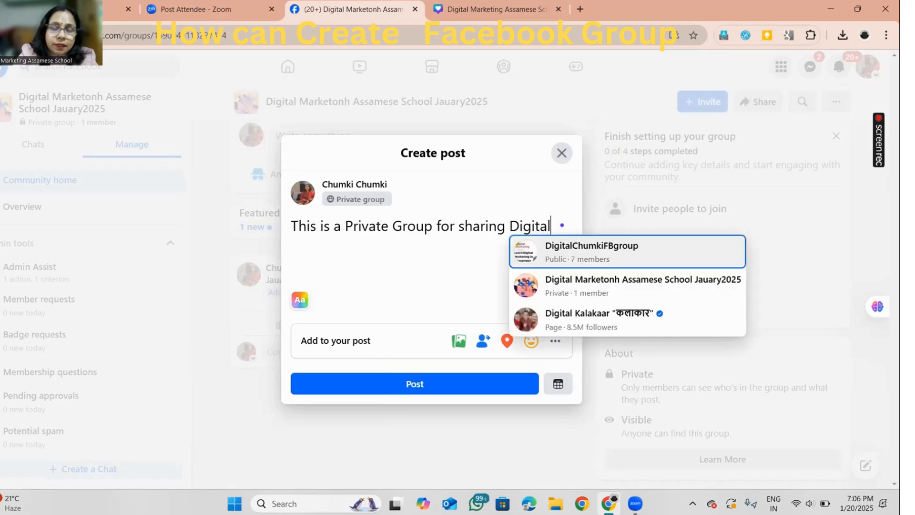
{"action": "type", "text": "Kni"}
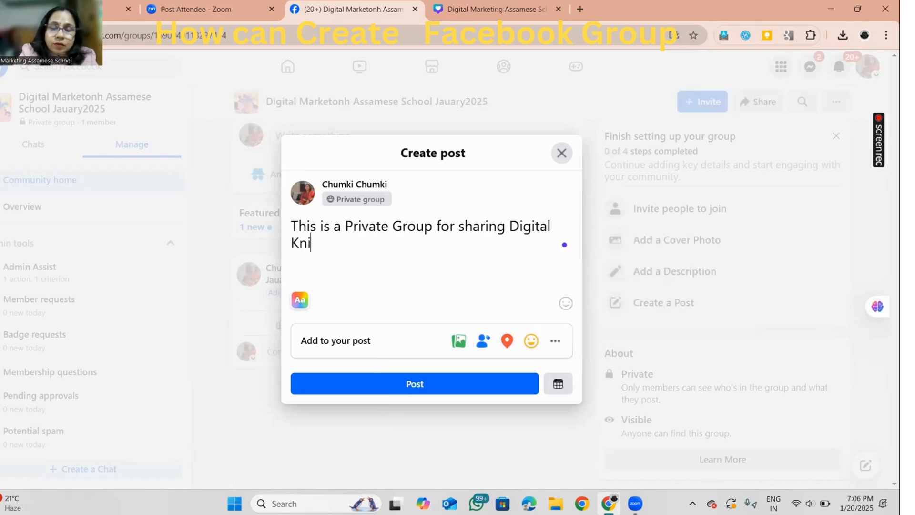
{"action": "key", "text": "BackSpace"}
{"action": "type", "text": "owle"}
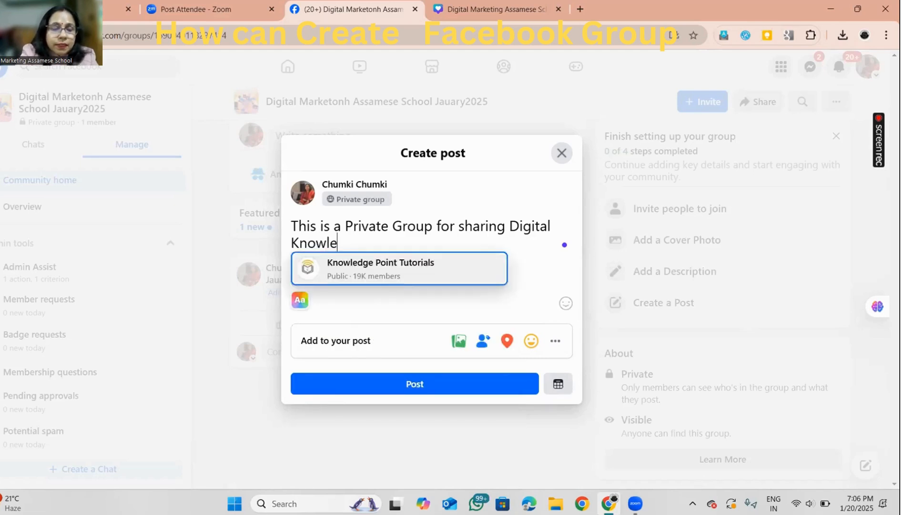
{"action": "type", "text": "dge"}
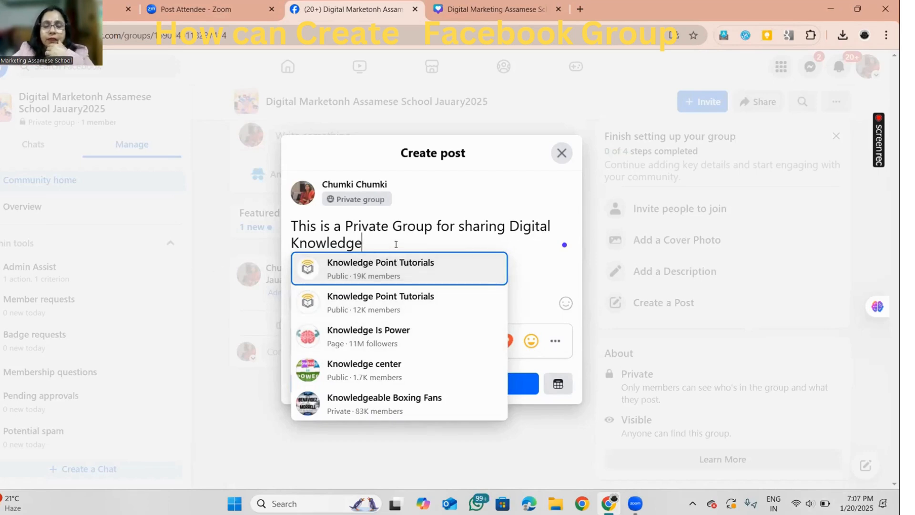
{"action": "type", "text": "."}
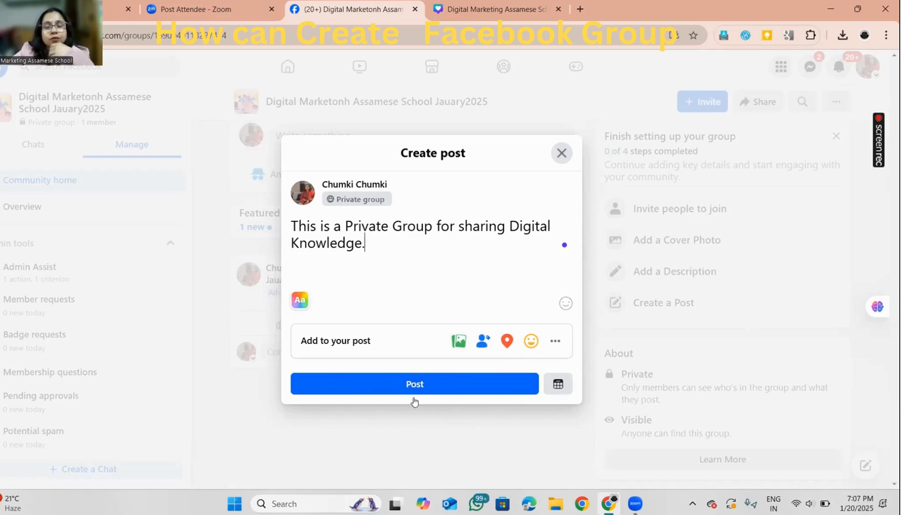
End the post text with a period, attach the Mobile Canva video from Downloads, and publish the post to the group
{"action": "left_click", "coordinate": [461, 340]}
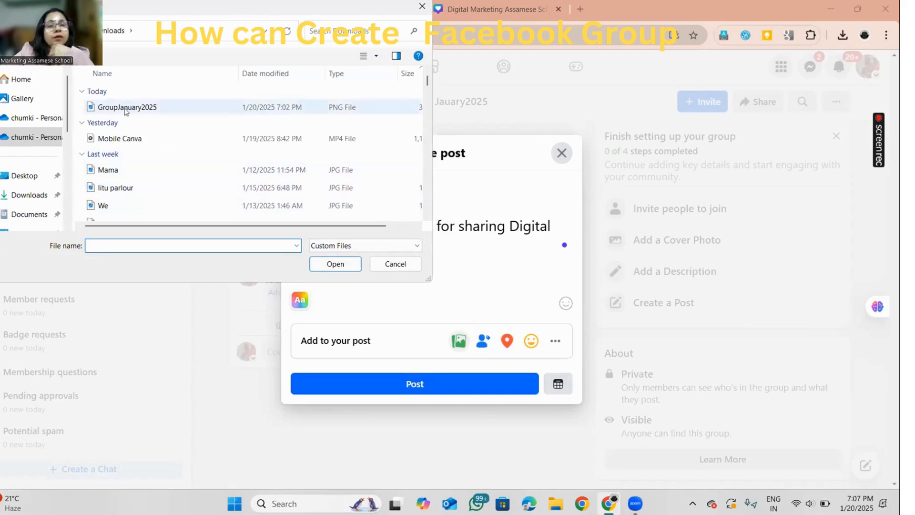
{"action": "left_click", "coordinate": [126, 139]}
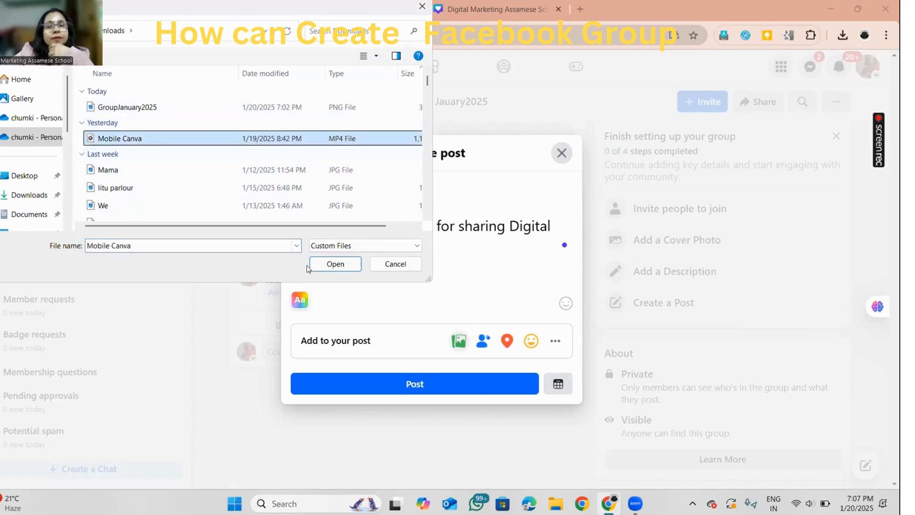
{"action": "left_click", "coordinate": [338, 270]}
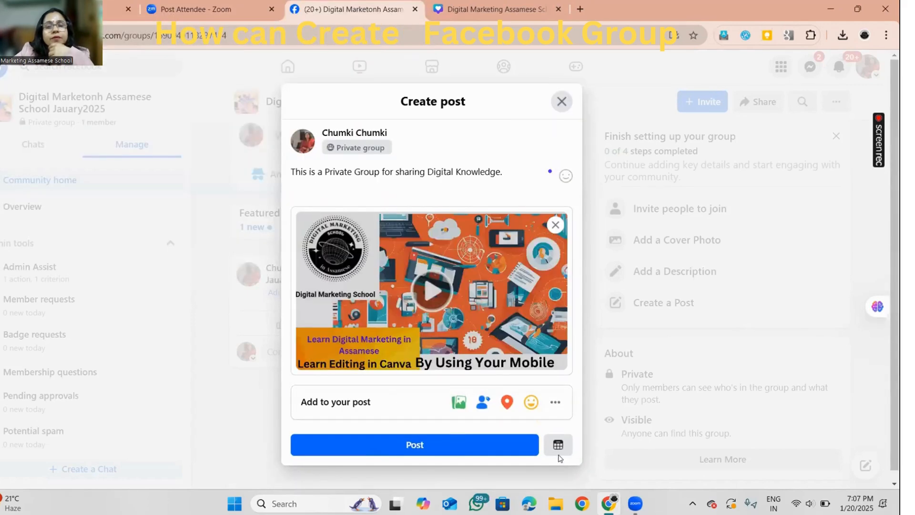
{"action": "left_click", "coordinate": [425, 444]}
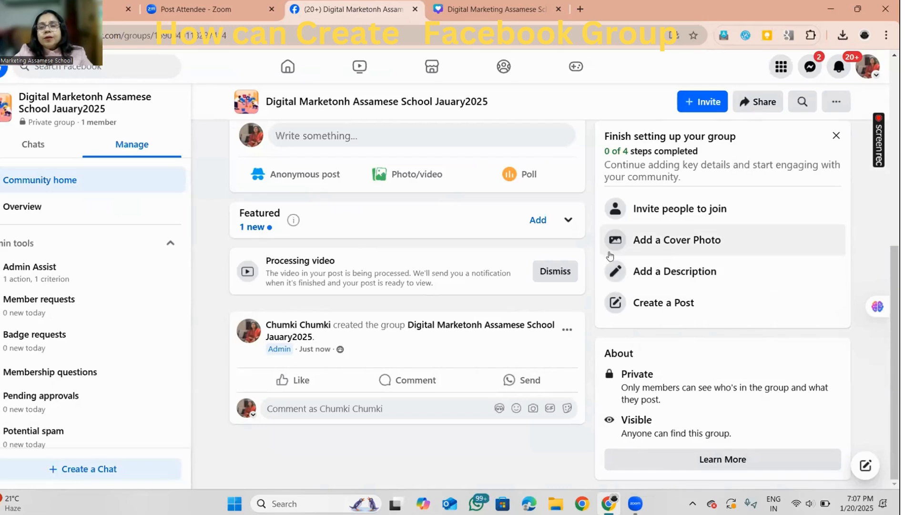
{"action": "scroll", "coordinate": [702, 255], "scroll_direction": "up", "scroll_amount": 7}
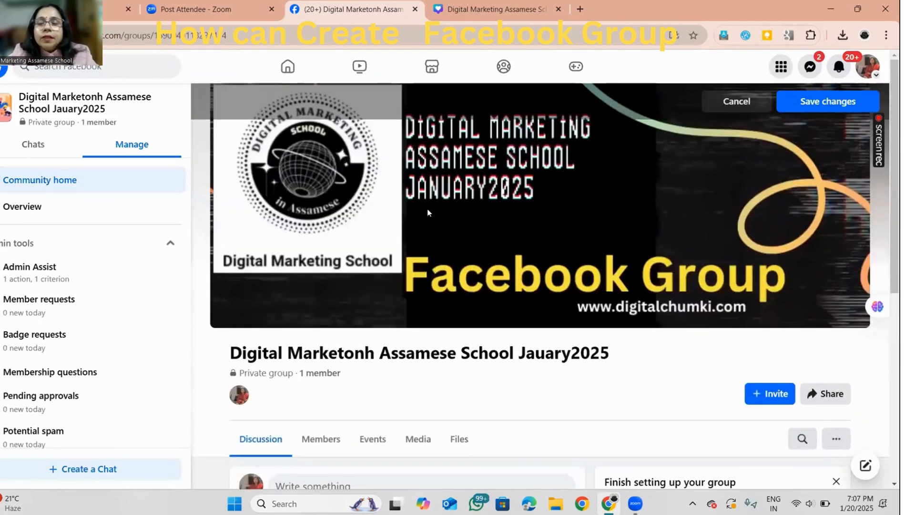